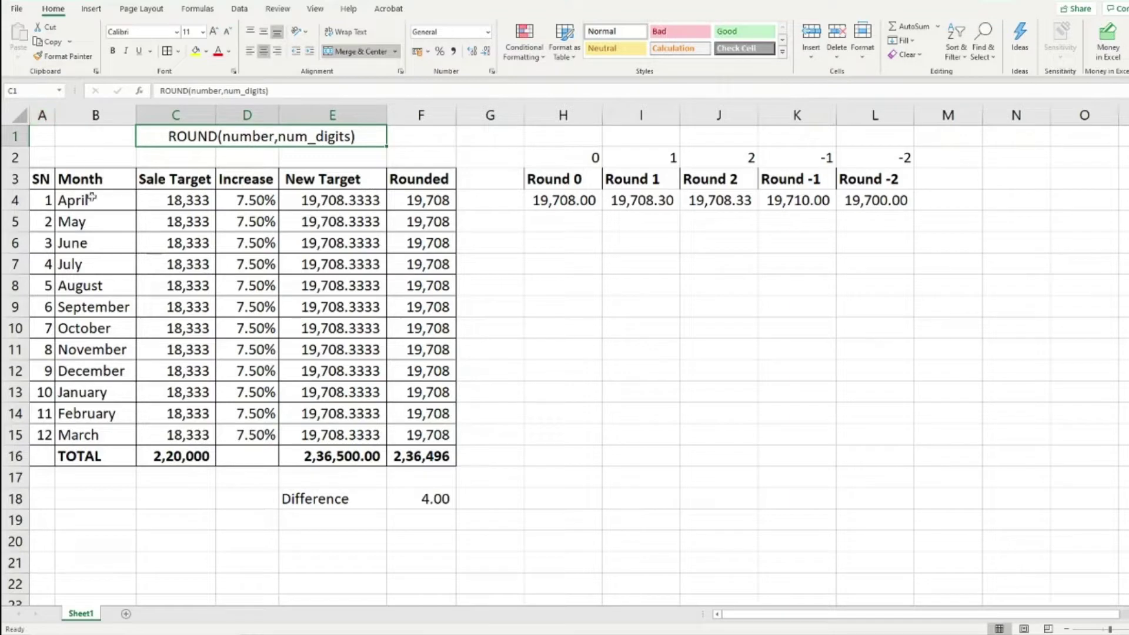
- Examine the month list, the April sale target, increase, new target and rounded cells, and the sale target and rounded totals
drag(88, 203, 94, 432)
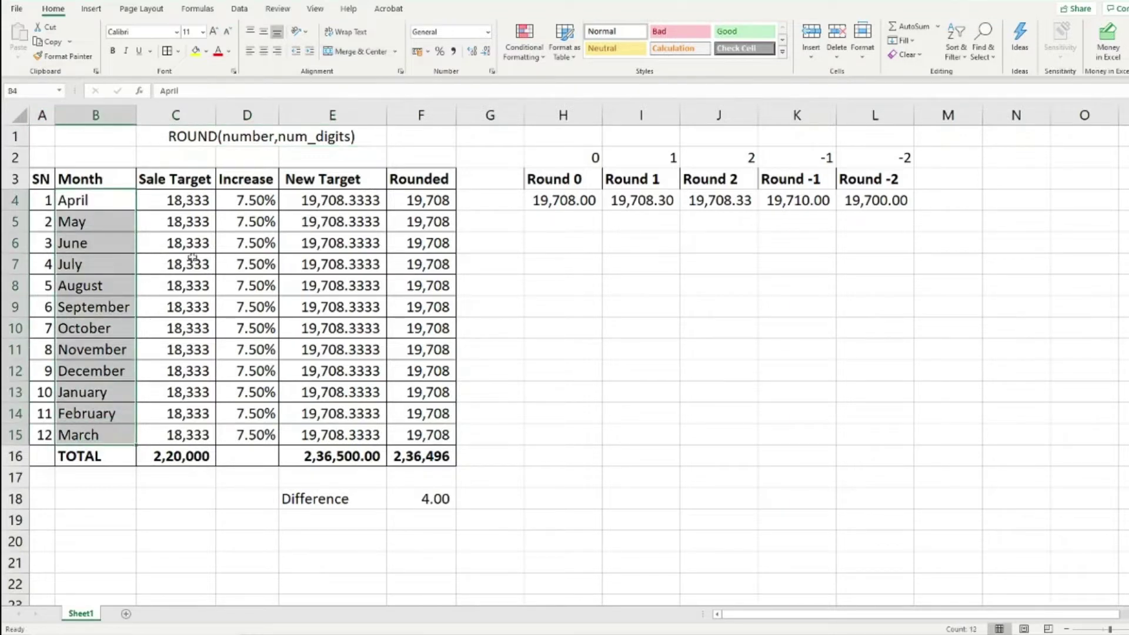
click(188, 201)
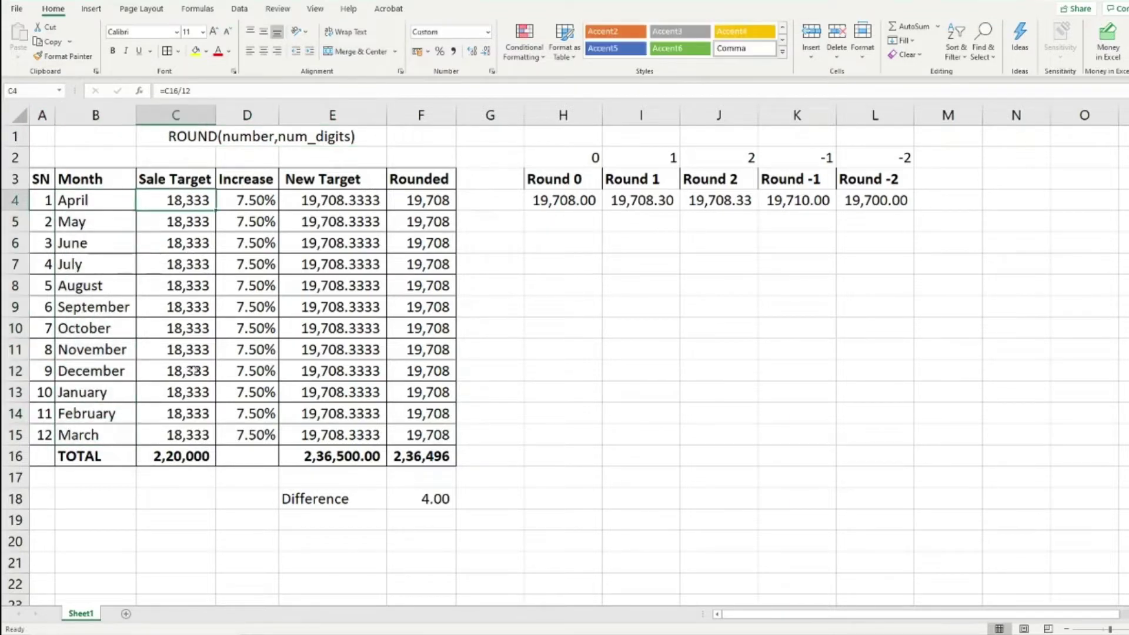
click(193, 462)
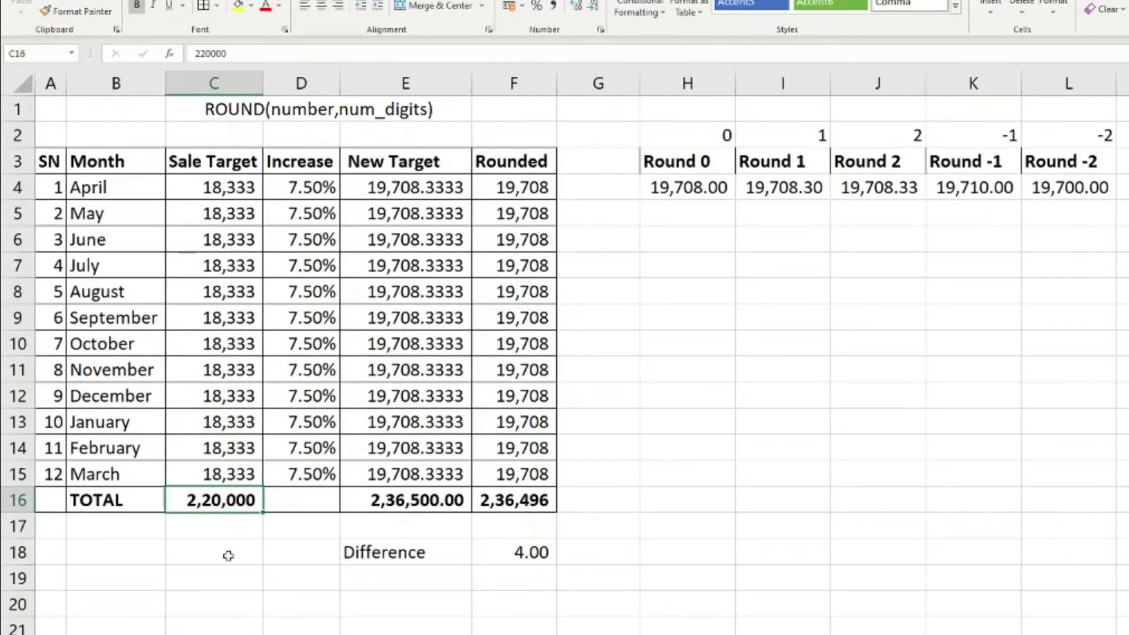
click(215, 188)
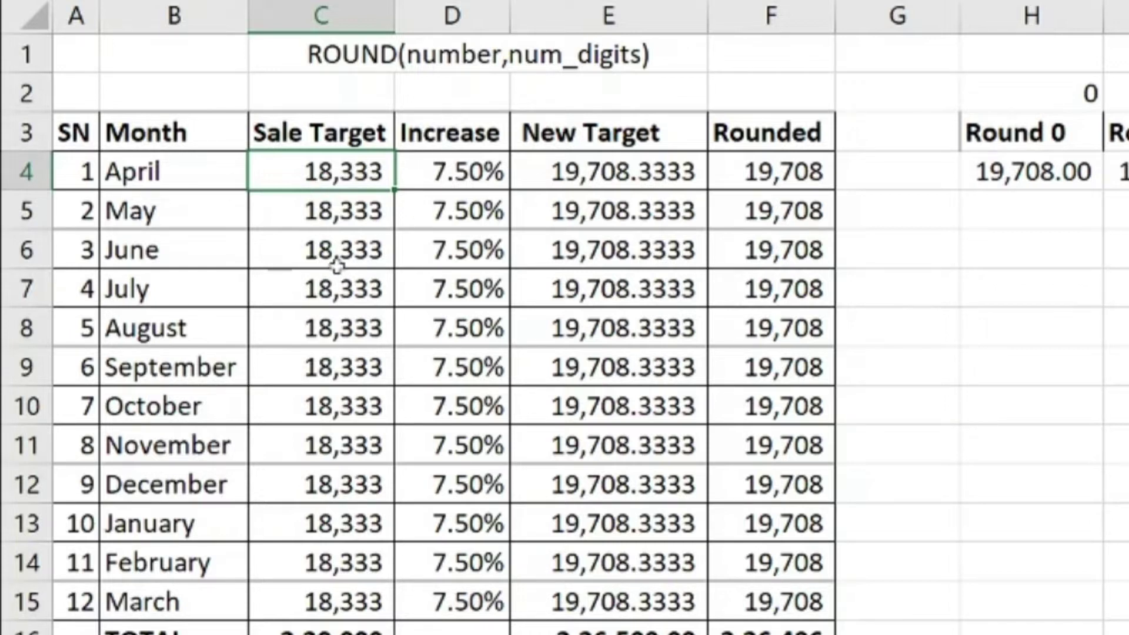
click(453, 176)
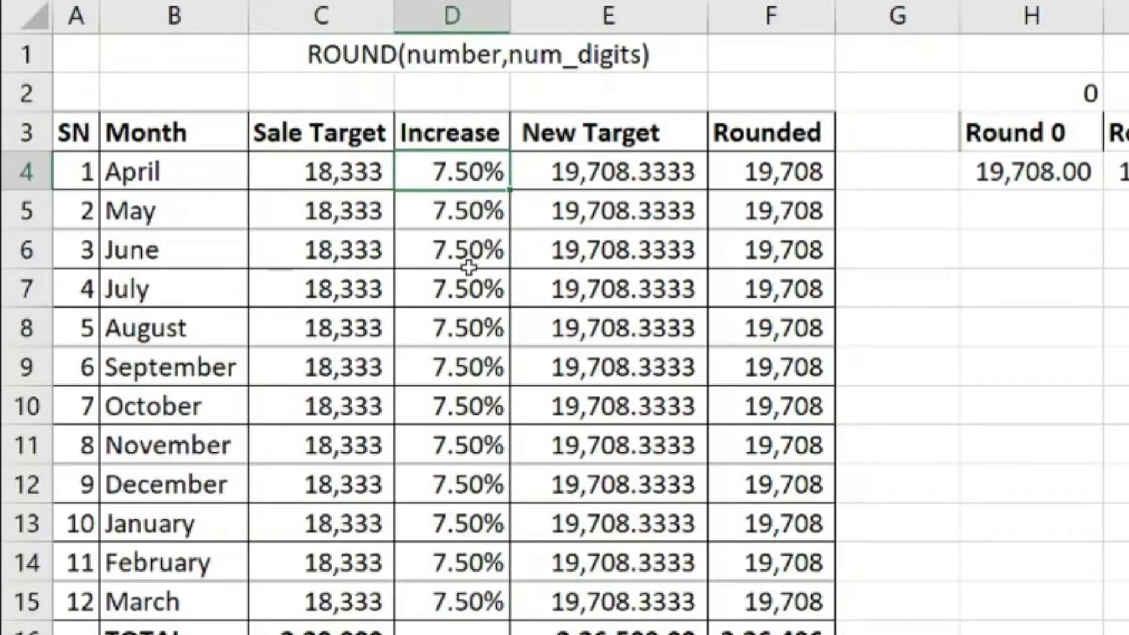
click(579, 176)
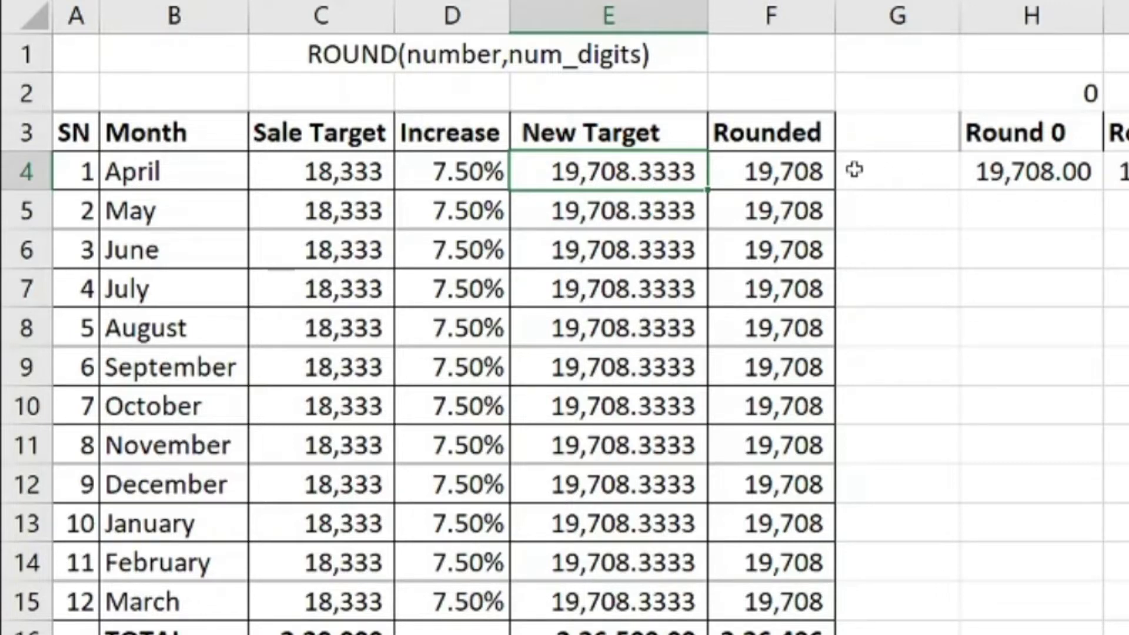
click(801, 177)
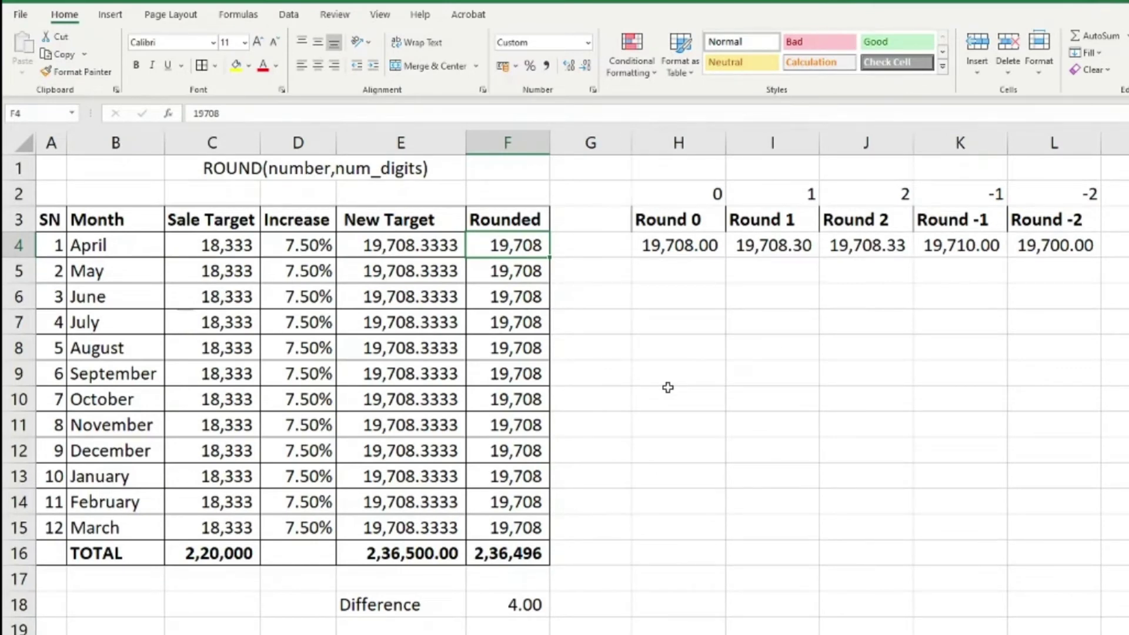
key(ctrl+Down)
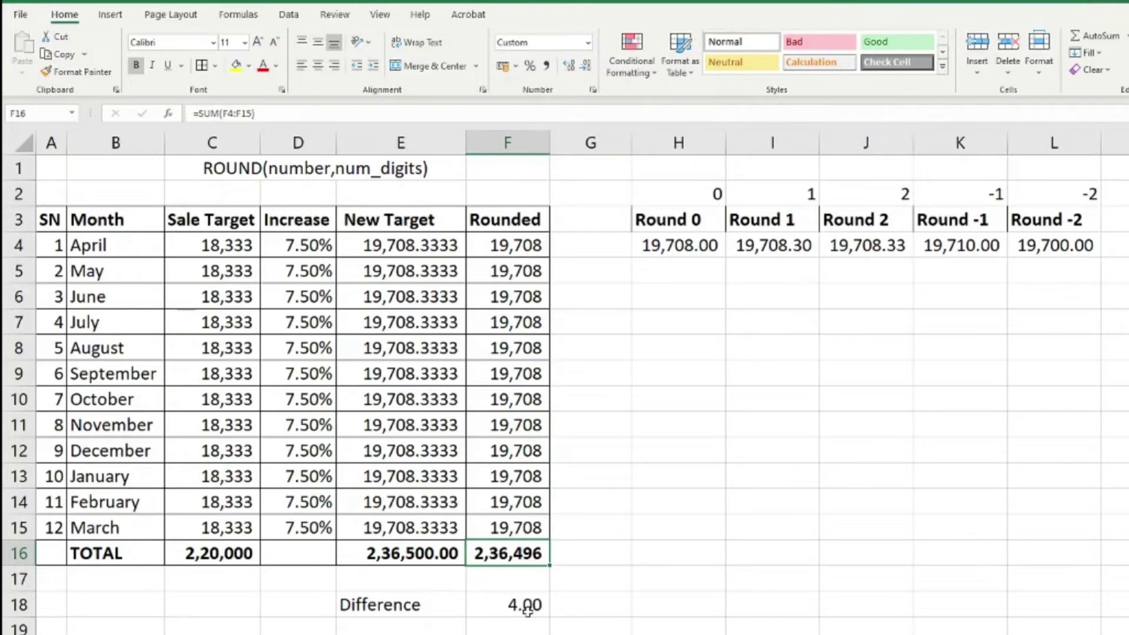
- Replace the formula in H4 under Round 0 with =ROUND(E4,0), rounding April's new target to a whole number
click(680, 250)
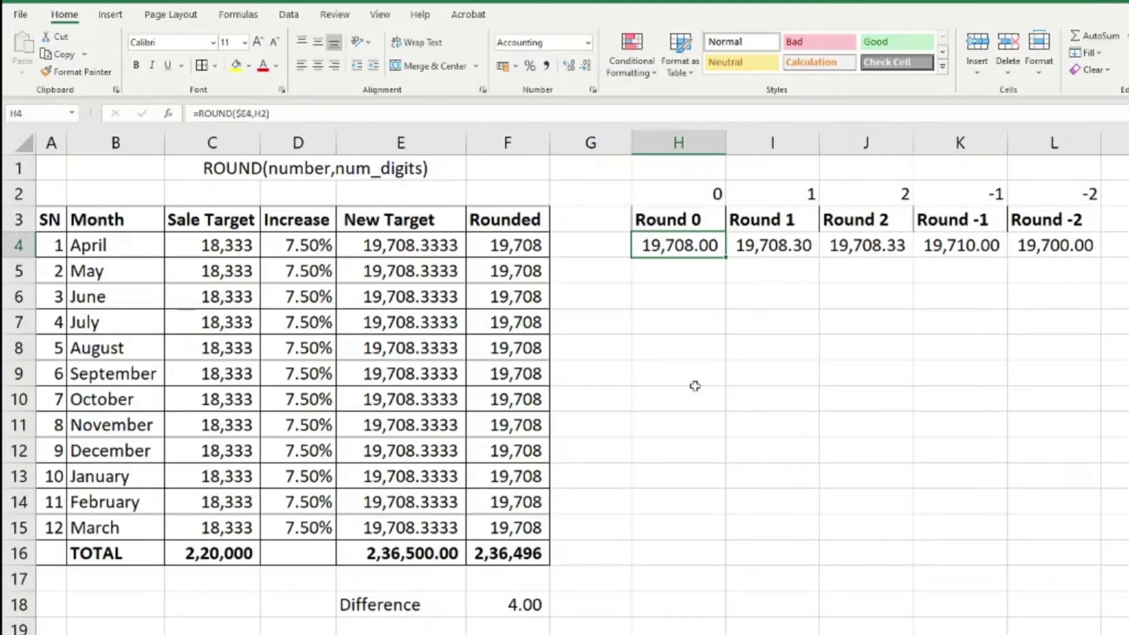
text(=rou)
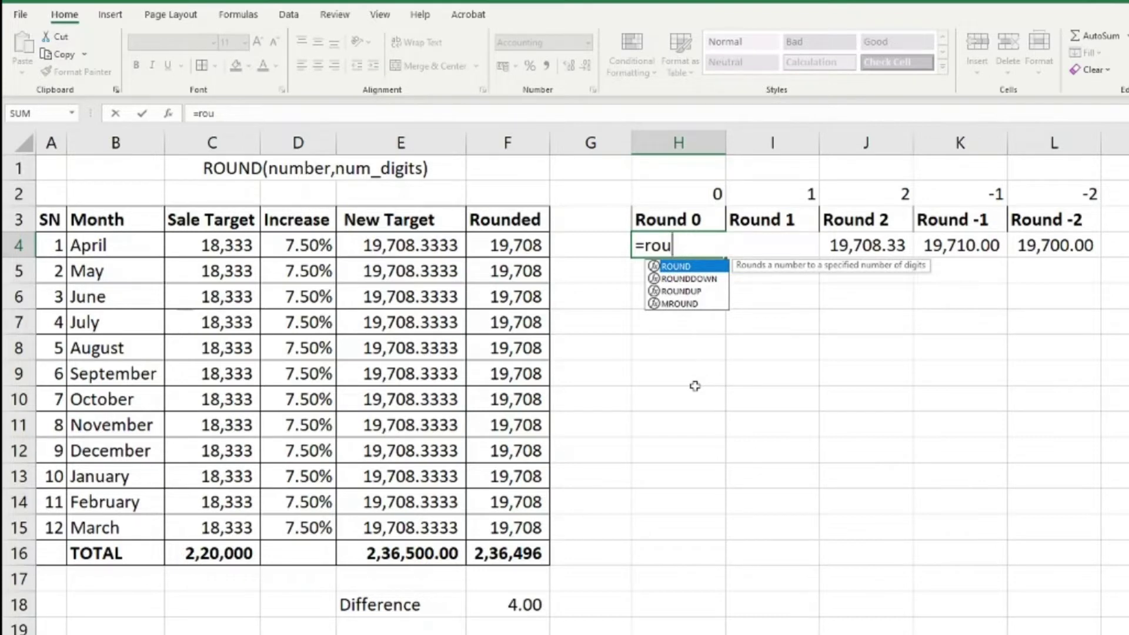
key(Tab)
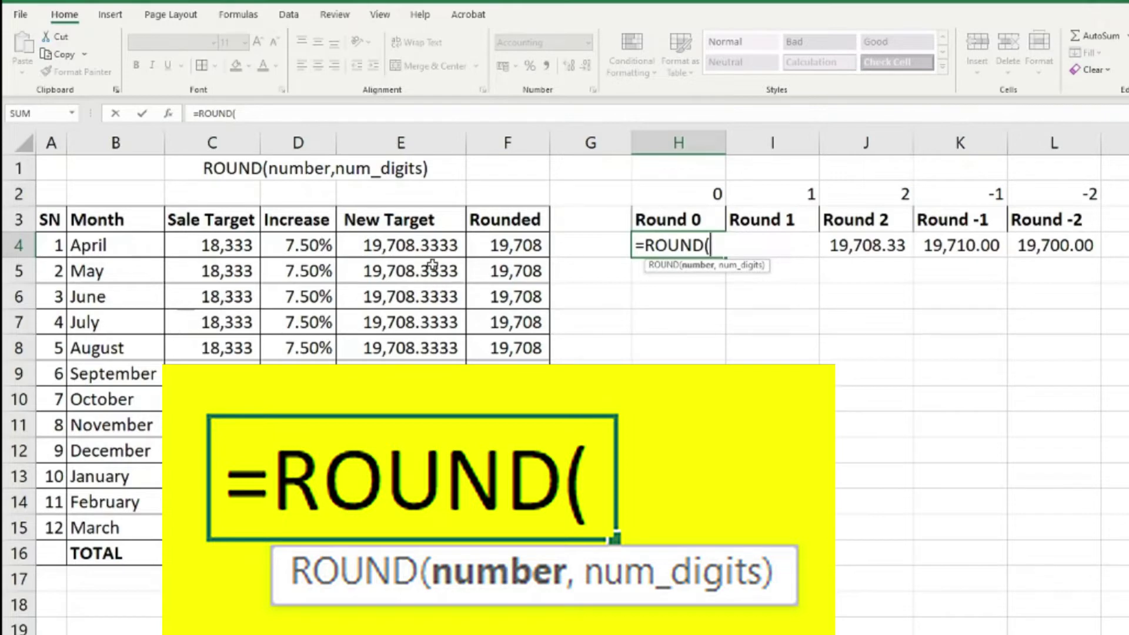
click(418, 247)
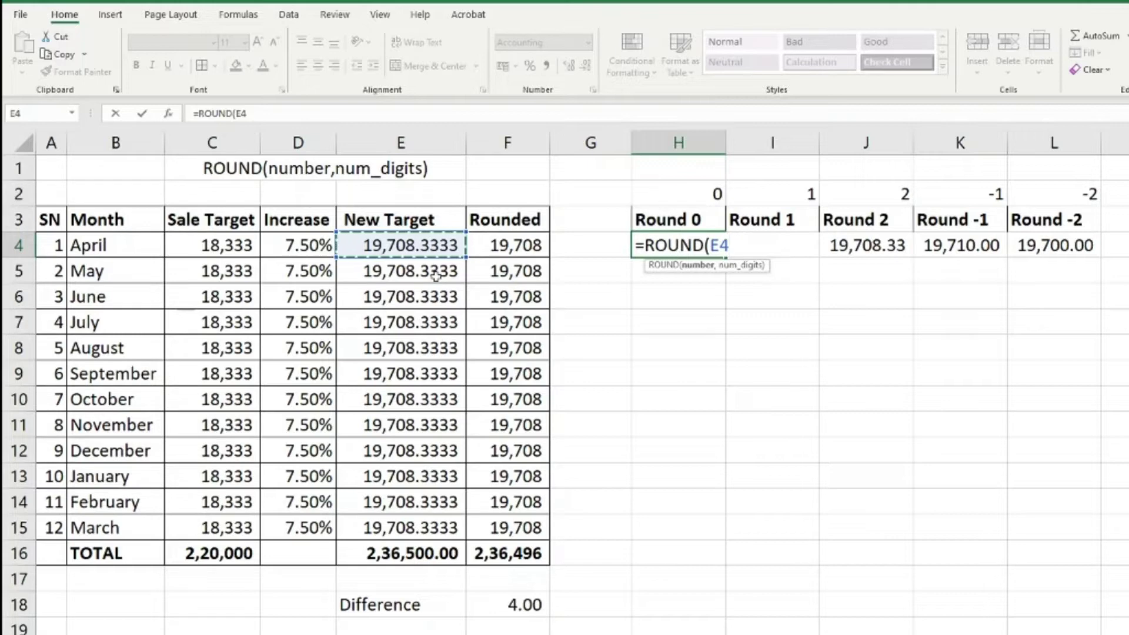
text(,)
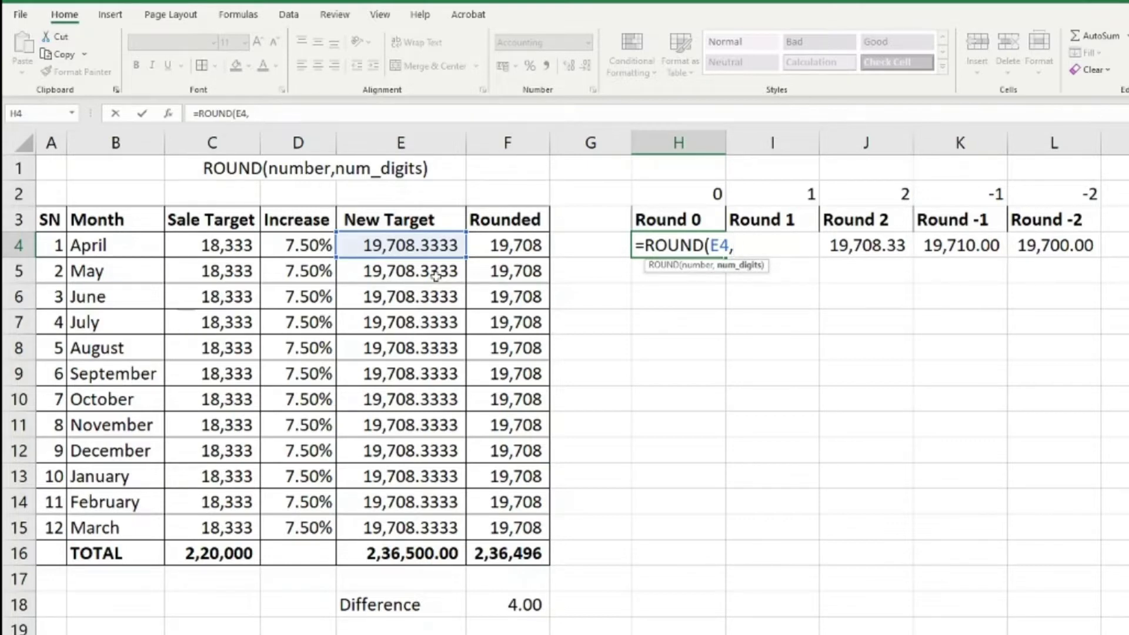
text(0))
key(Return)
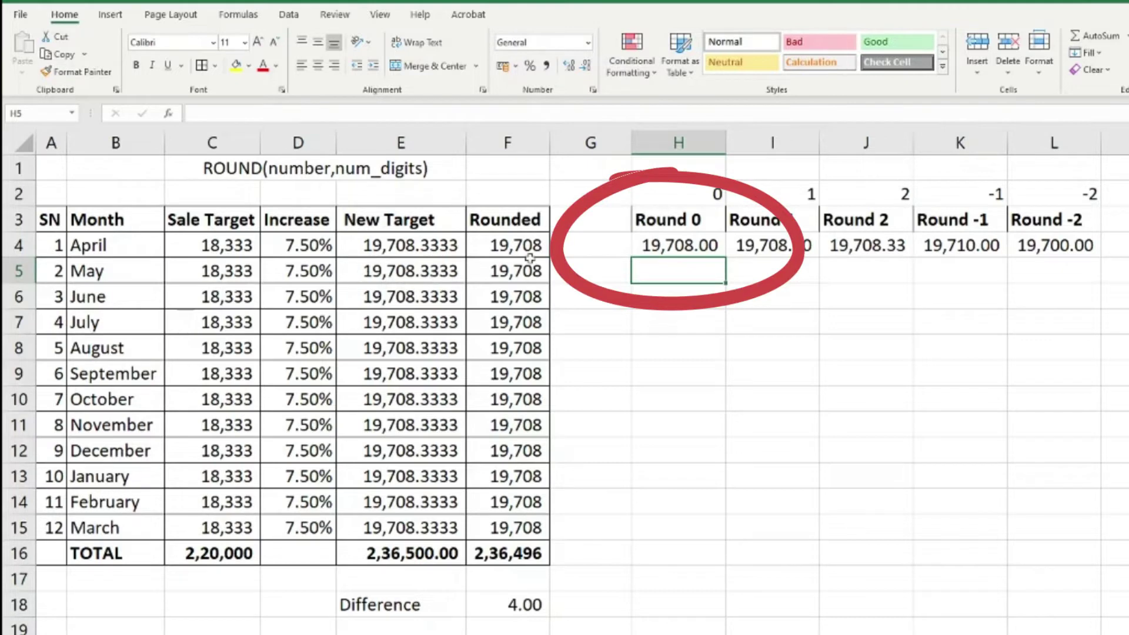
- Fill cell H4 under Round 0 with yellow and review its formula without altering it
click(669, 252)
click(236, 65)
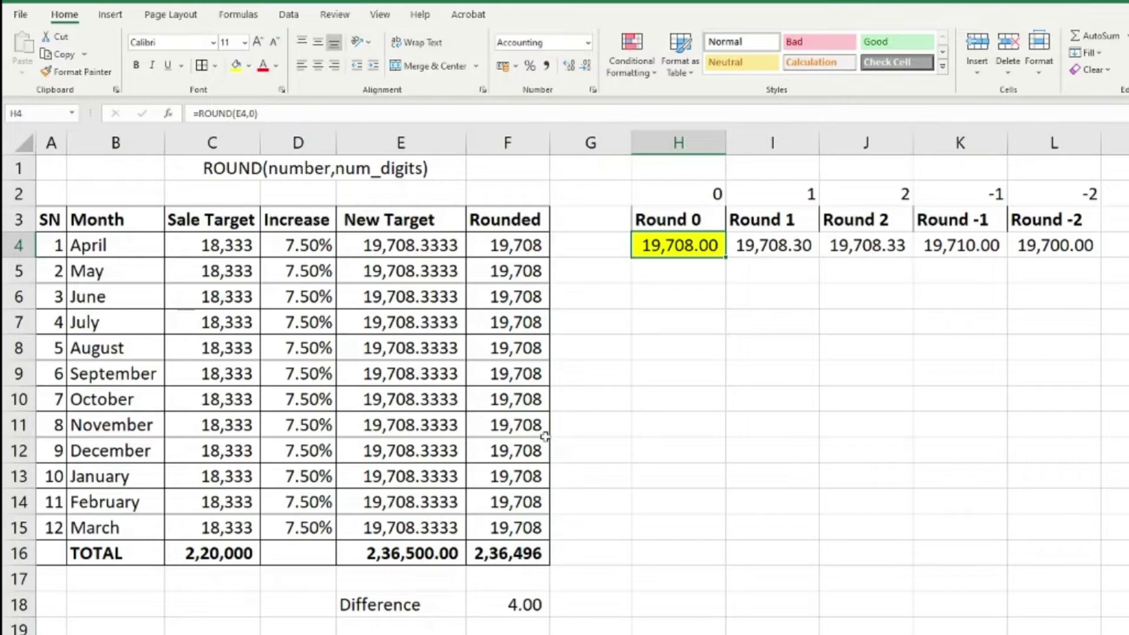
key(F2)
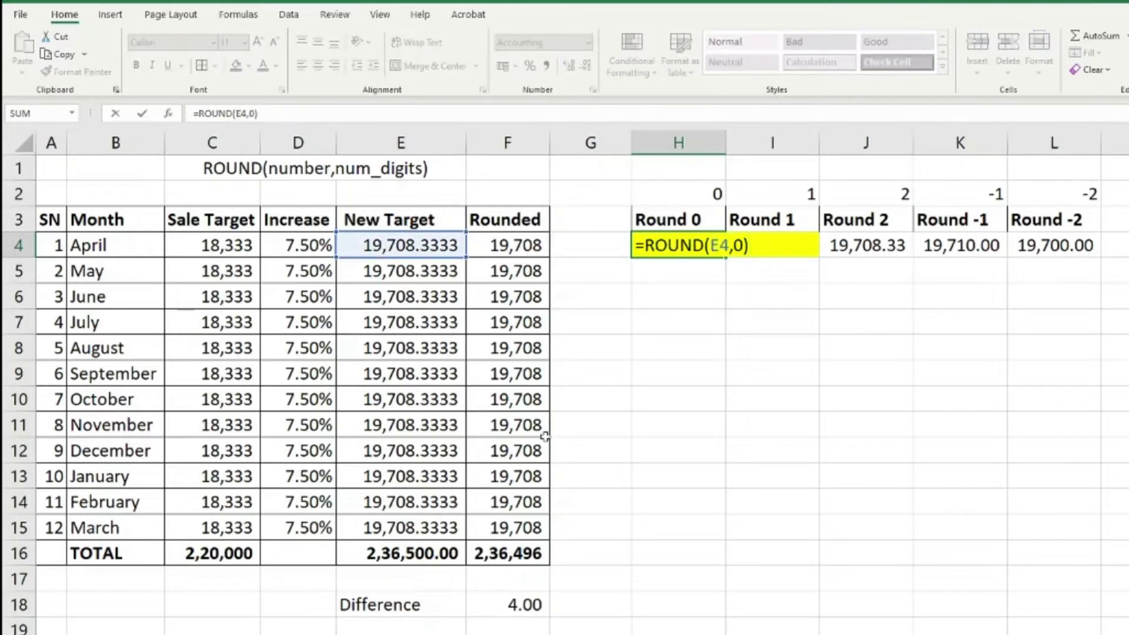
key(ctrl+Return)
- Replace the content of I4 under Round 1 with =ROUND(E4,1) and display it with one decimal place
key(Right)
key(Delete)
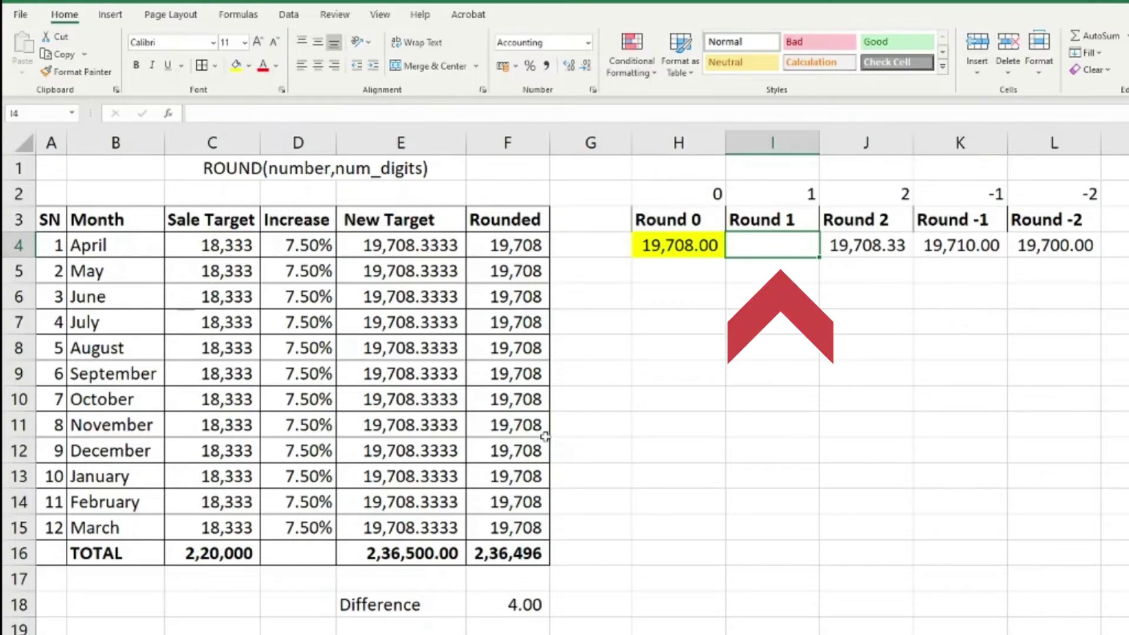
text(=)
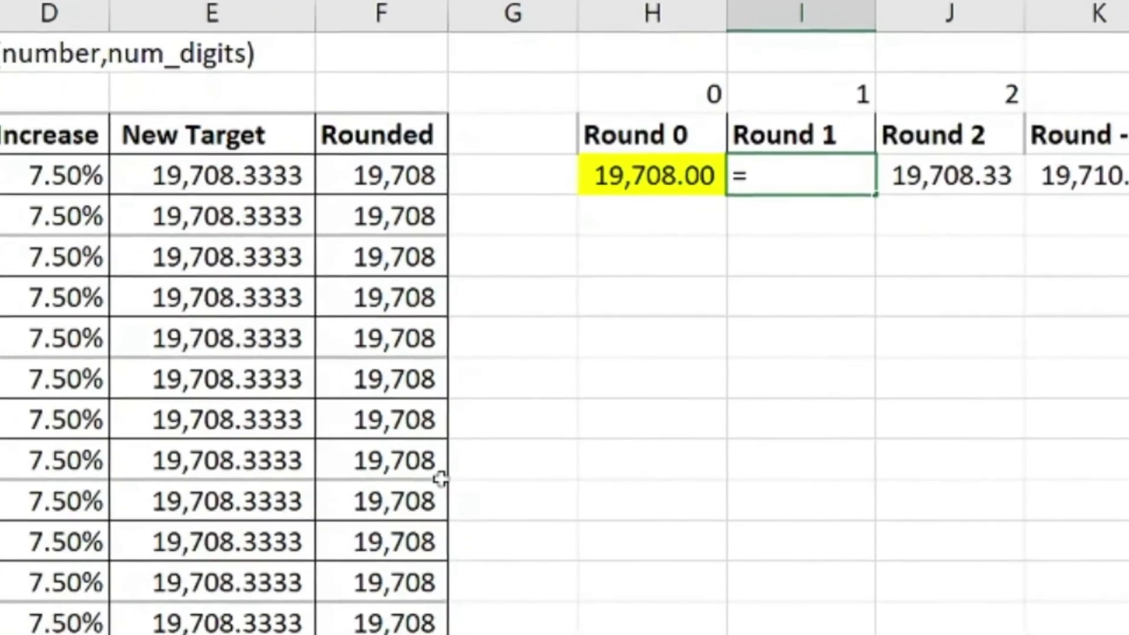
text(rou)
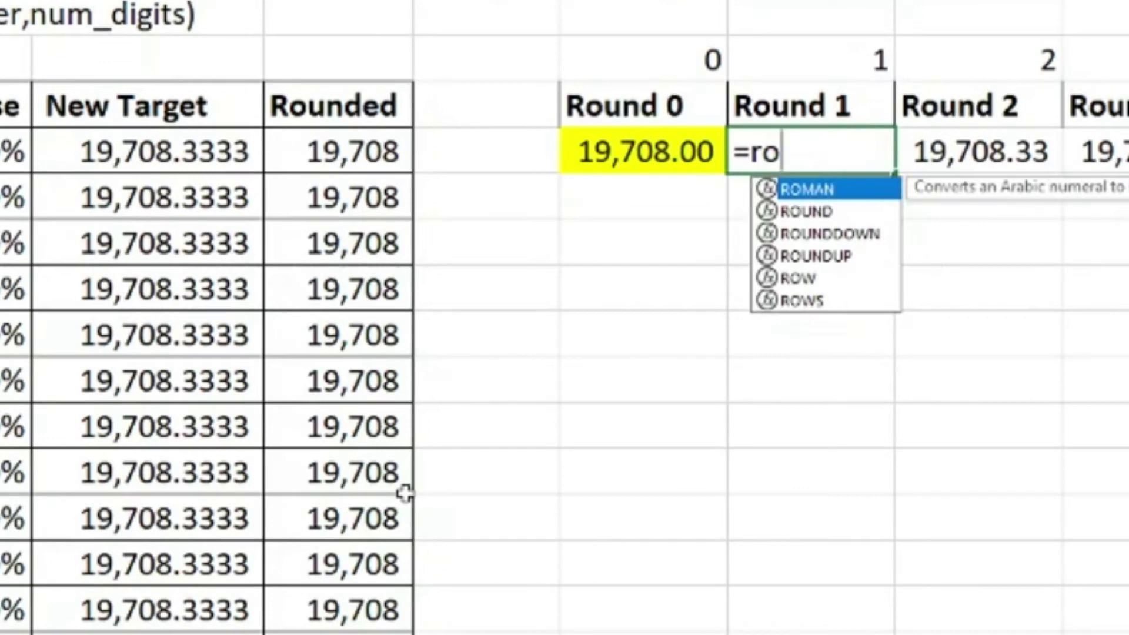
key(Tab)
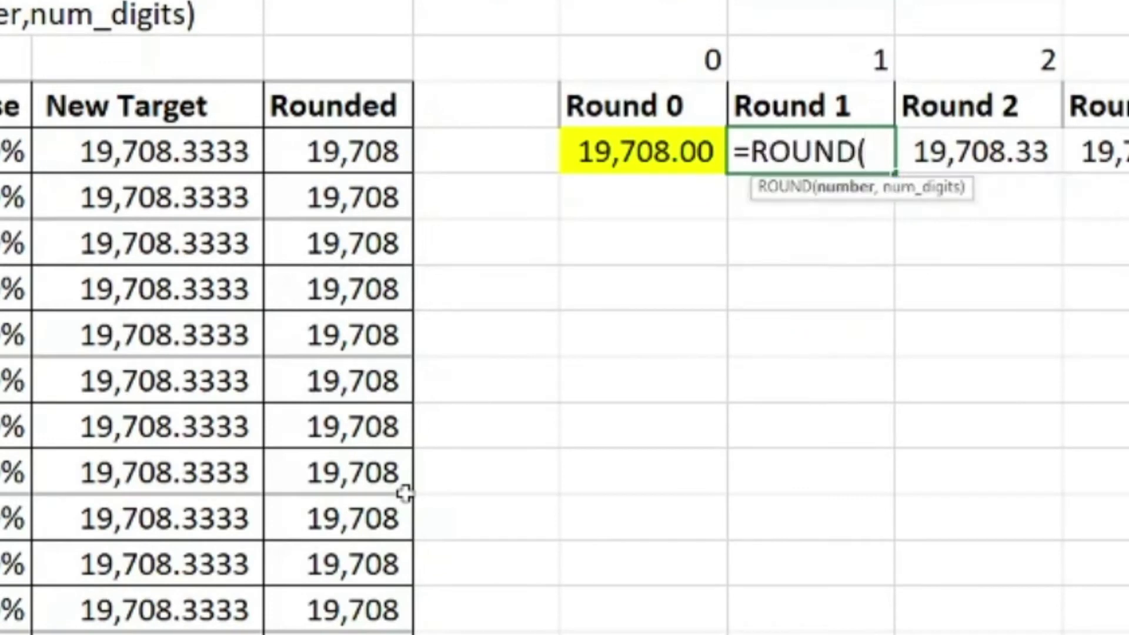
key(Left)
key(Left)
key(Left)
key(Left)
text(,)
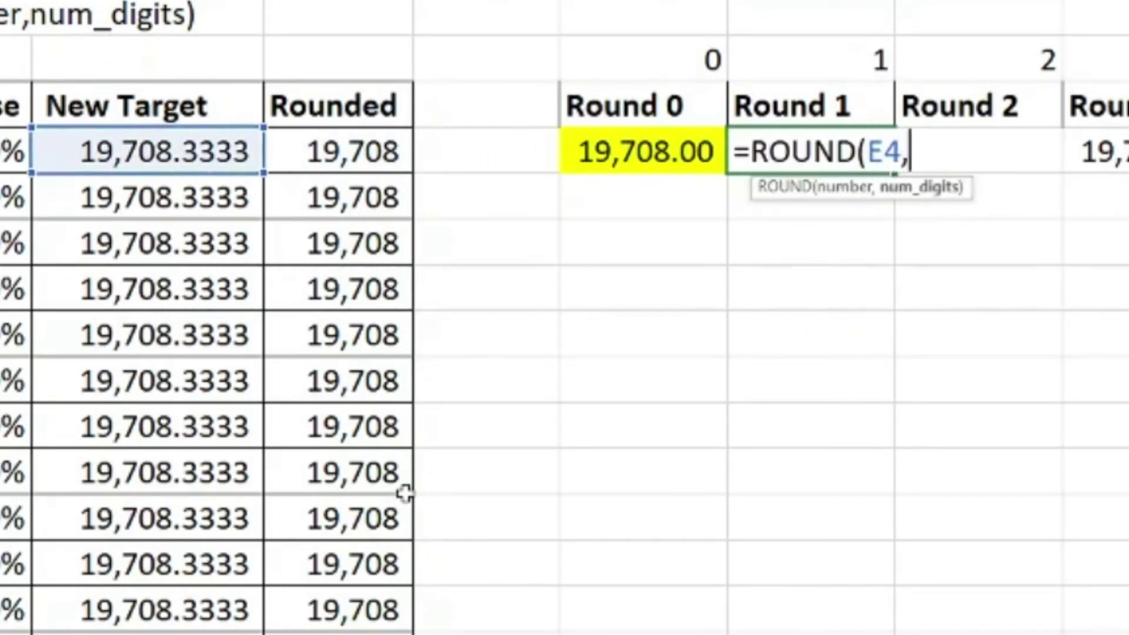
text(1)
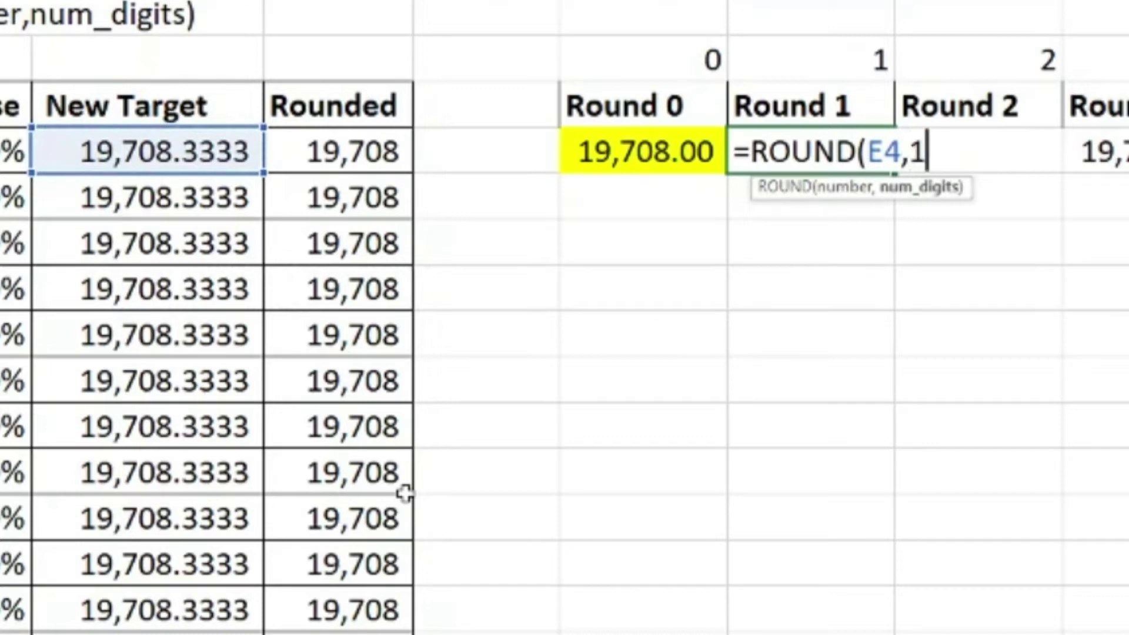
text())
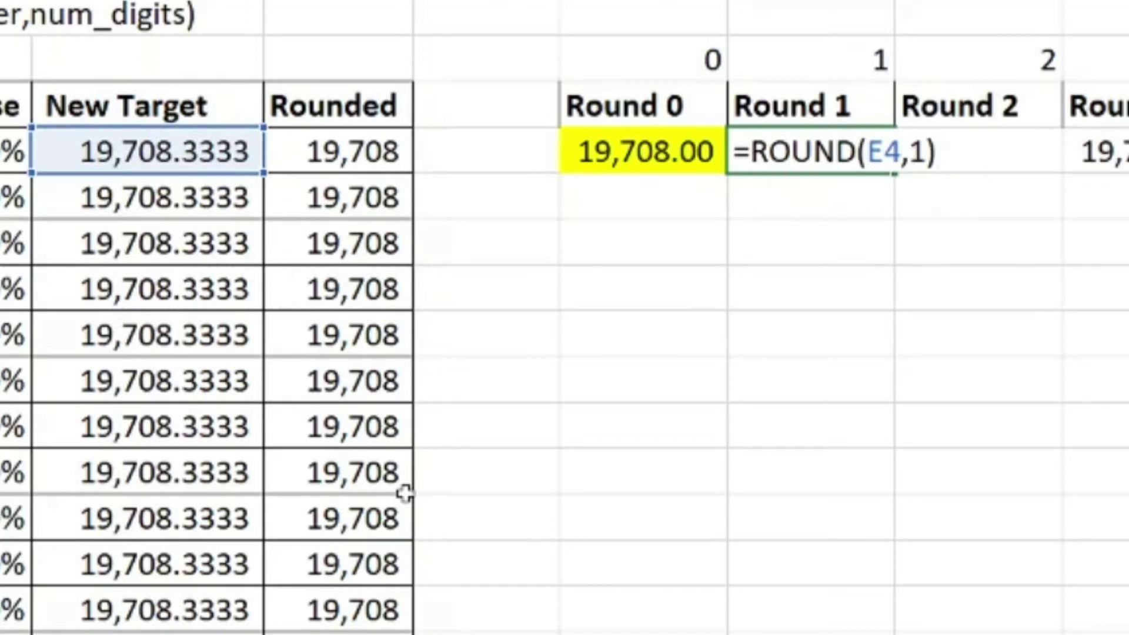
key(Return)
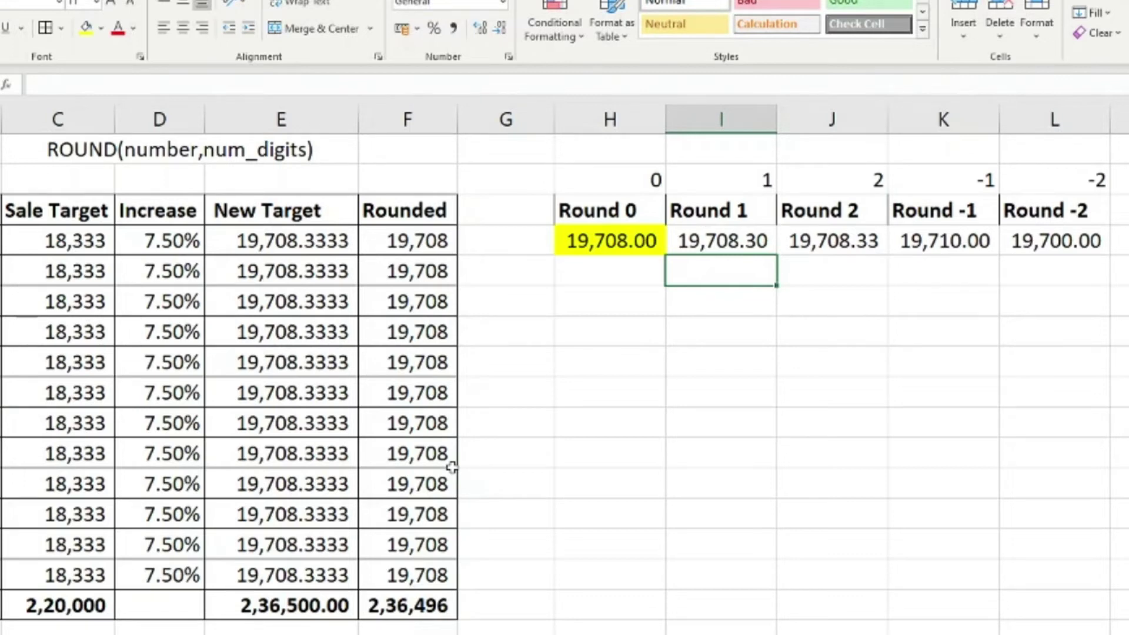
click(720, 241)
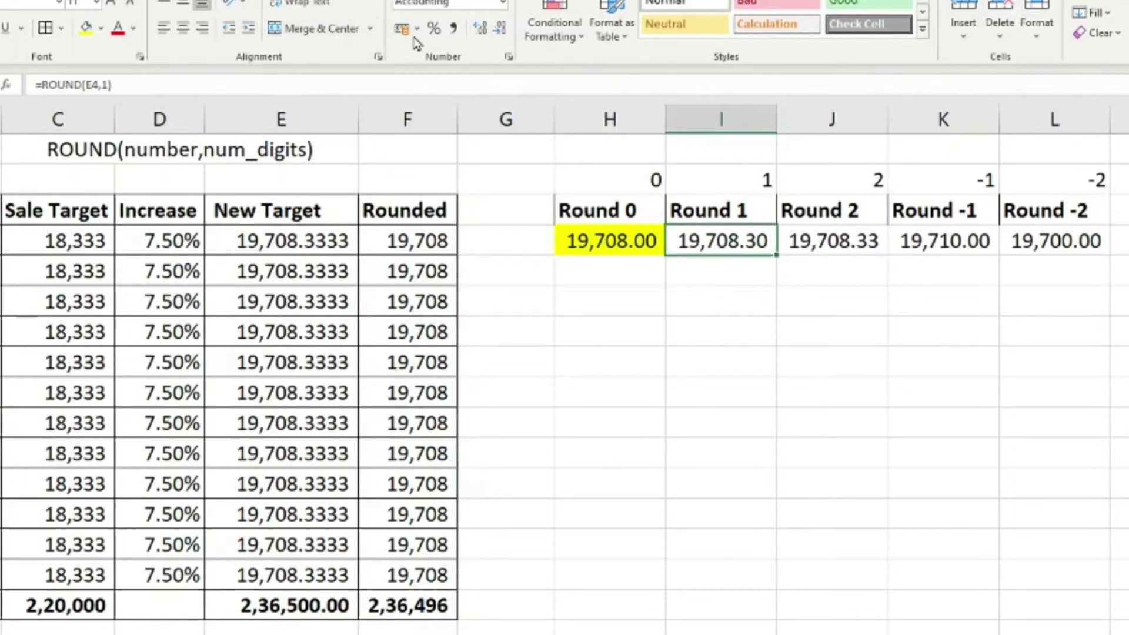
click(500, 29)
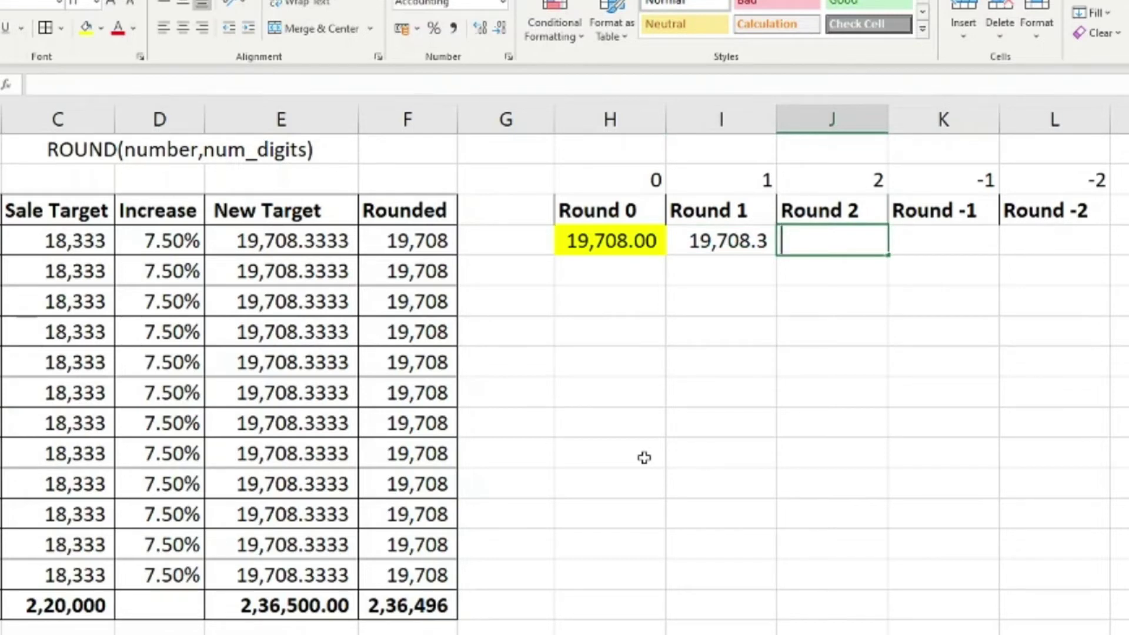
- Enter =ROUND(E4,2) in J4 under Round 2 and display it with five decimal places
text(=rou)
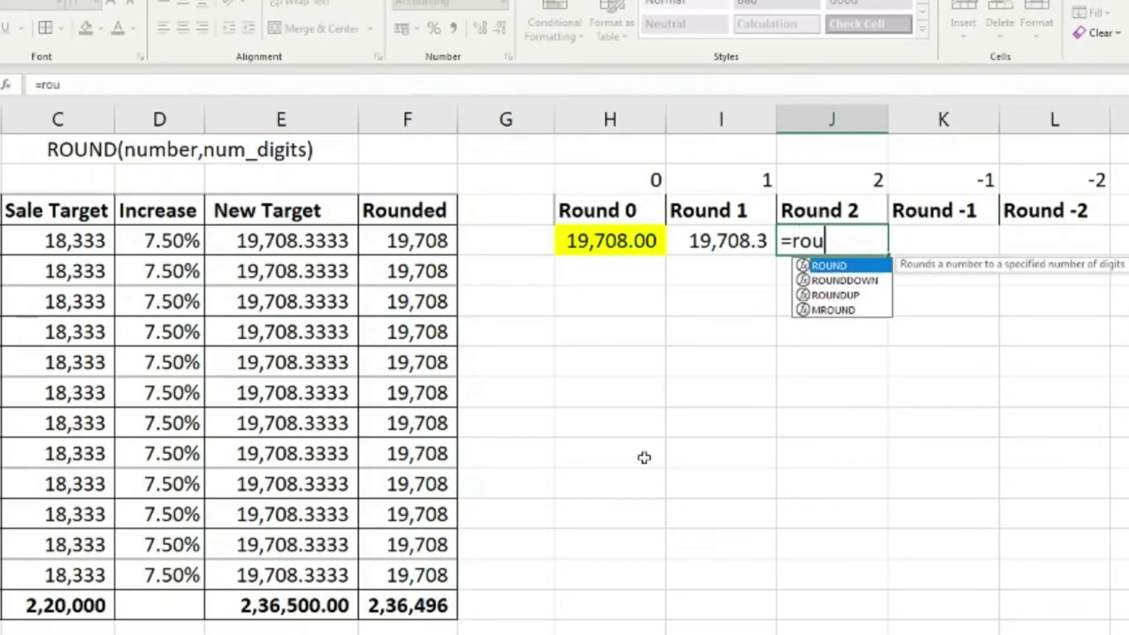
key(Tab)
key(Left)
key(Left)
key(Left)
key(Left)
key(Left)
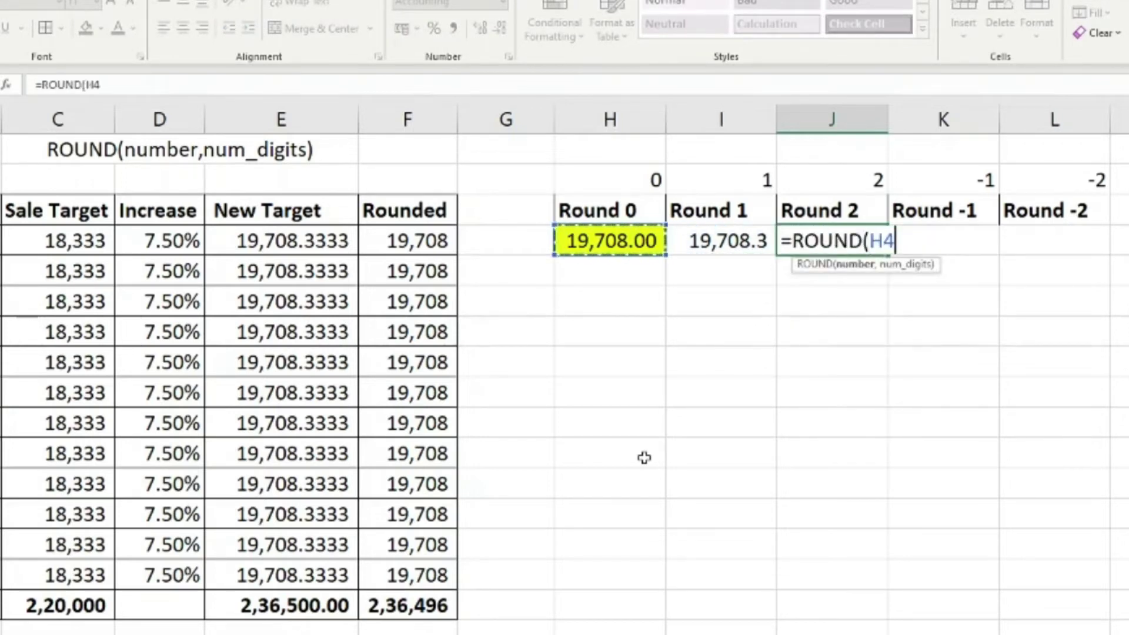
text(,2))
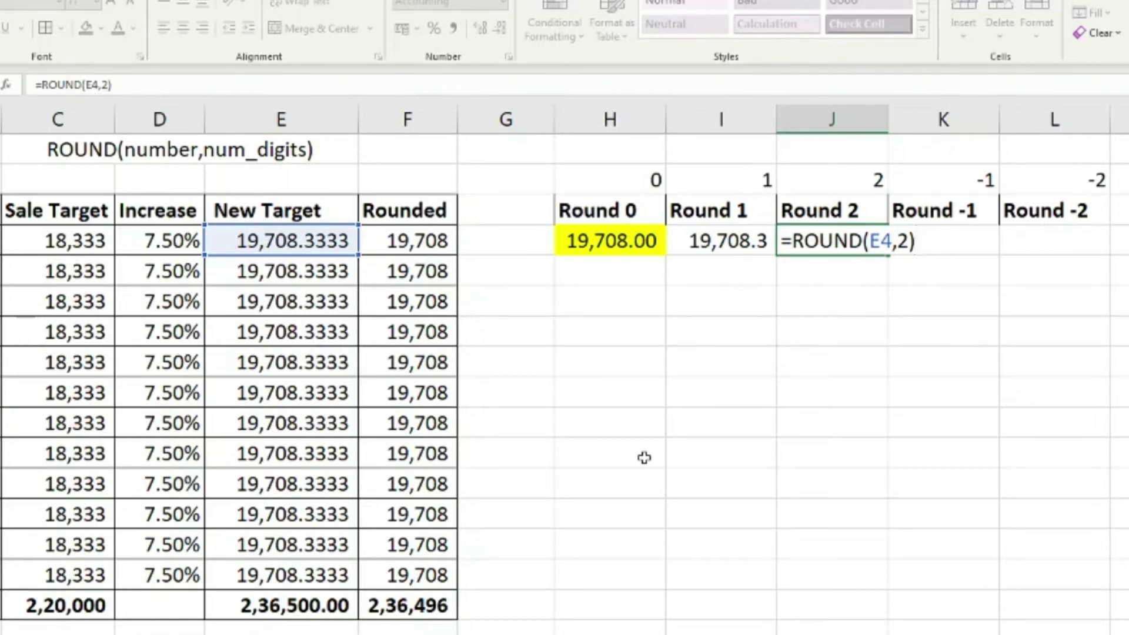
key(Return)
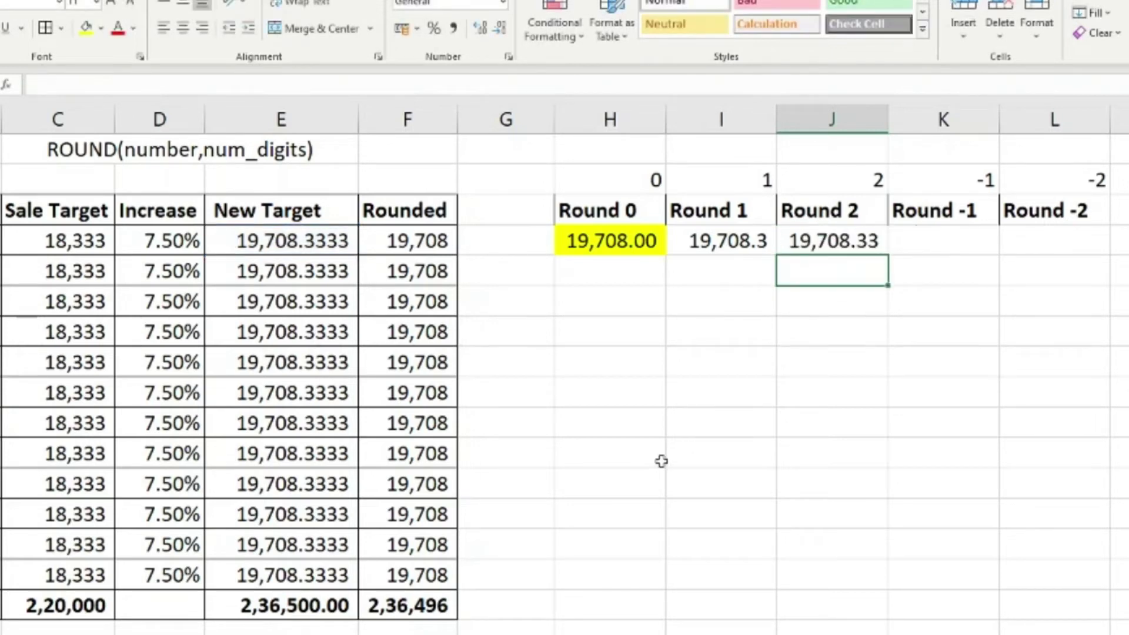
click(833, 241)
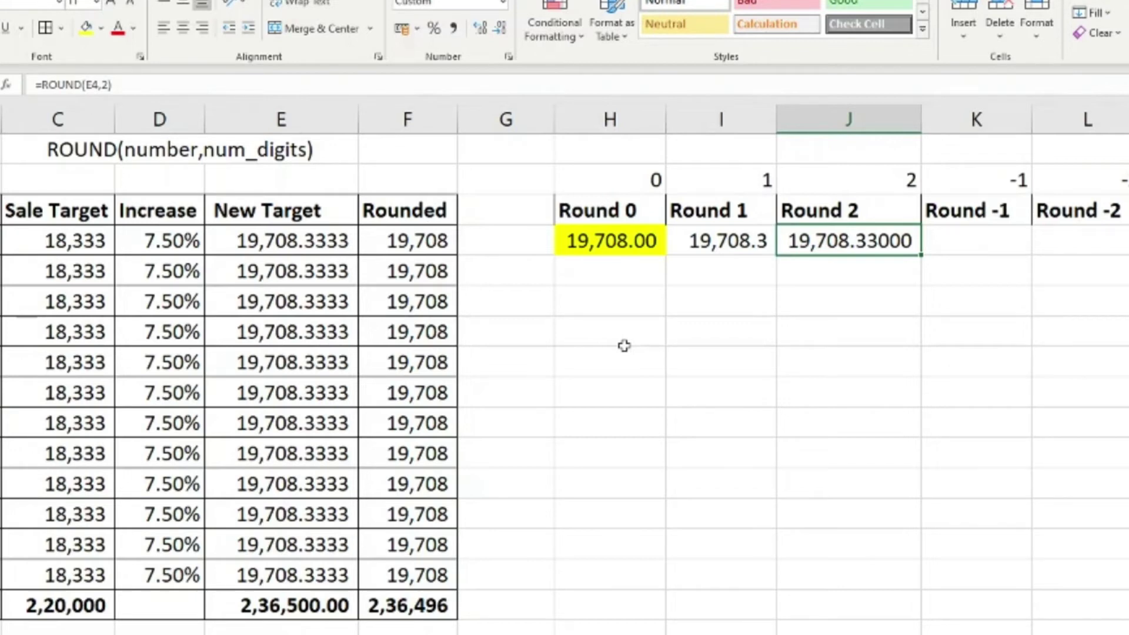
- Enter =ROUND(E4,-1) in K4 under Round -1, rounding April's new target to the nearest ten
key(Right)
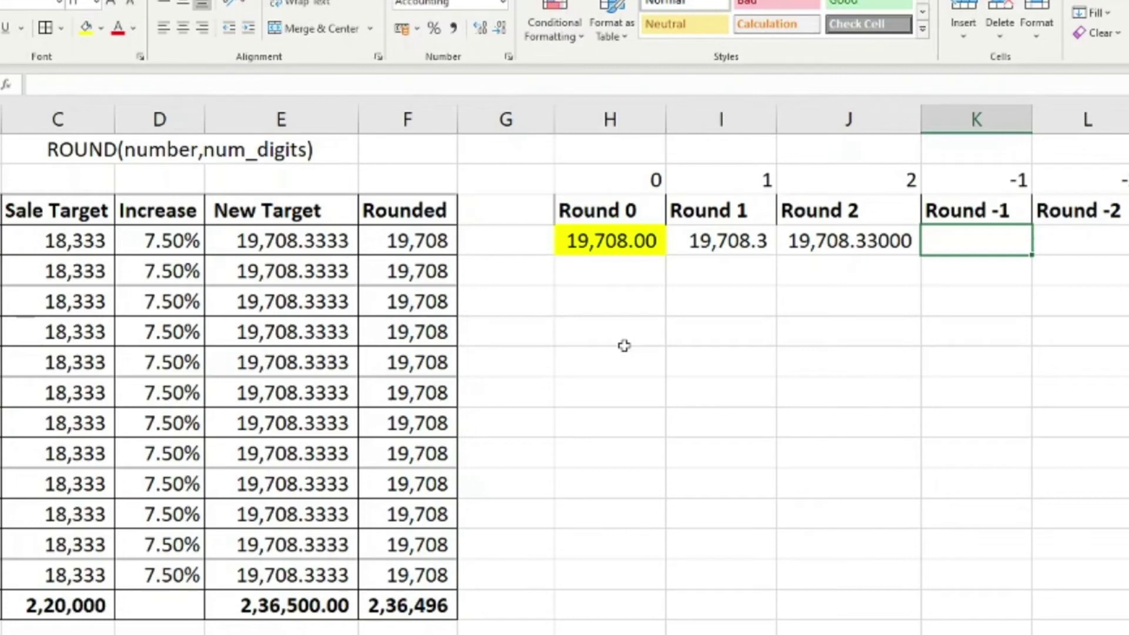
text(=roun)
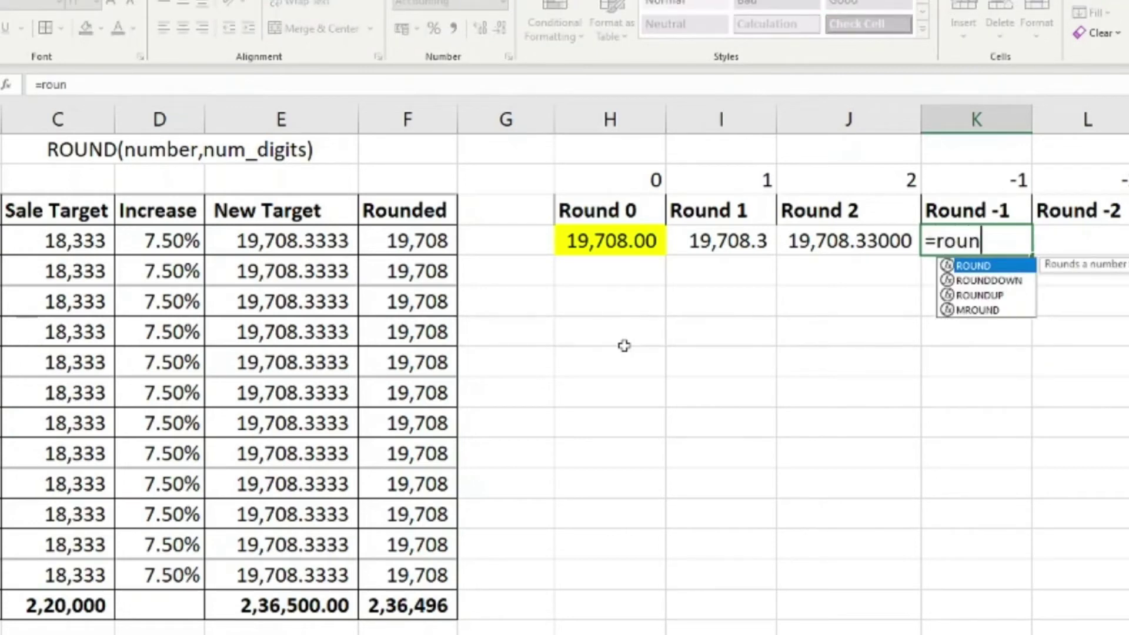
key(Tab)
key(Left)
key(Left)
key(Left)
key(Left)
key(Left)
key(Left)
text(,)
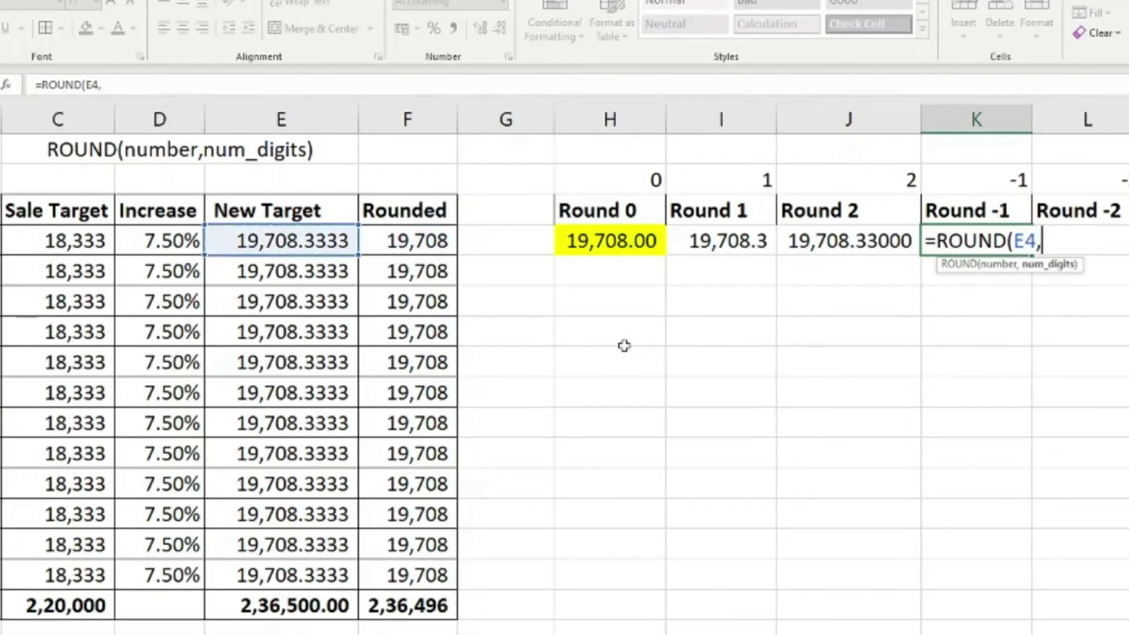
text(-1))
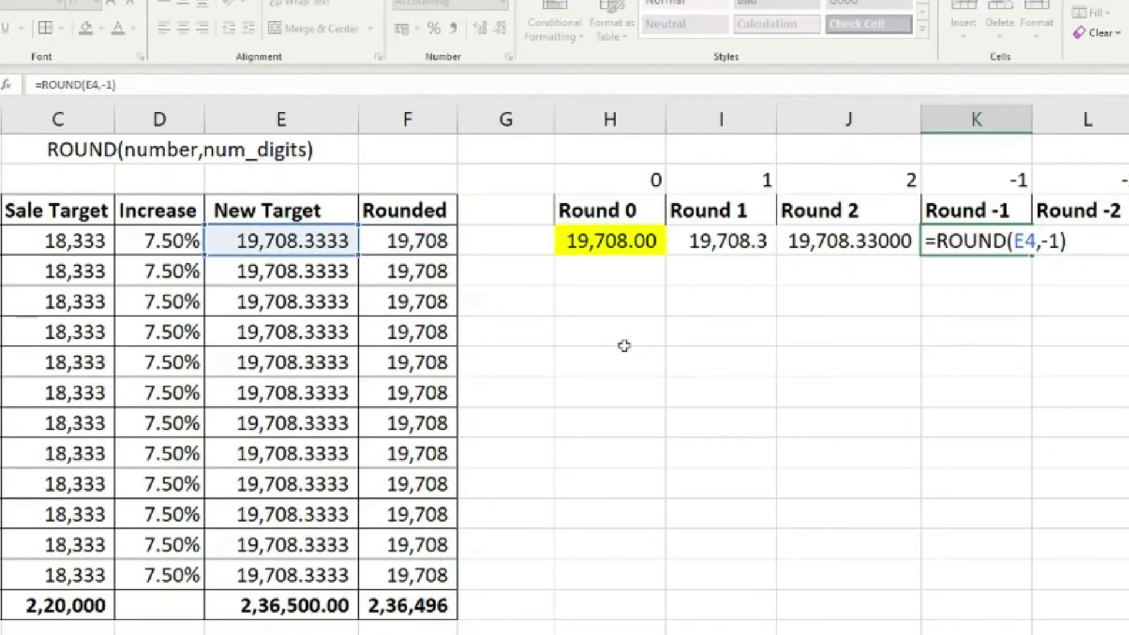
key(Return)
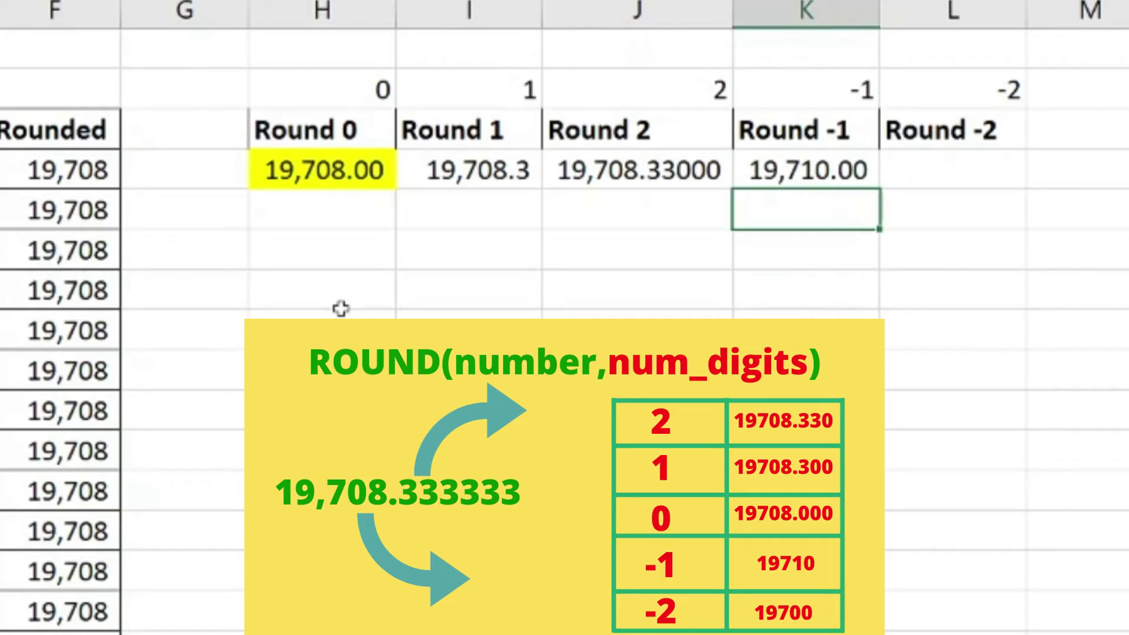
- Enter =ROUND(E4,-2) in L4 under Round -2, rounding April's new target to the nearest hundred
key(Up)
key(Right)
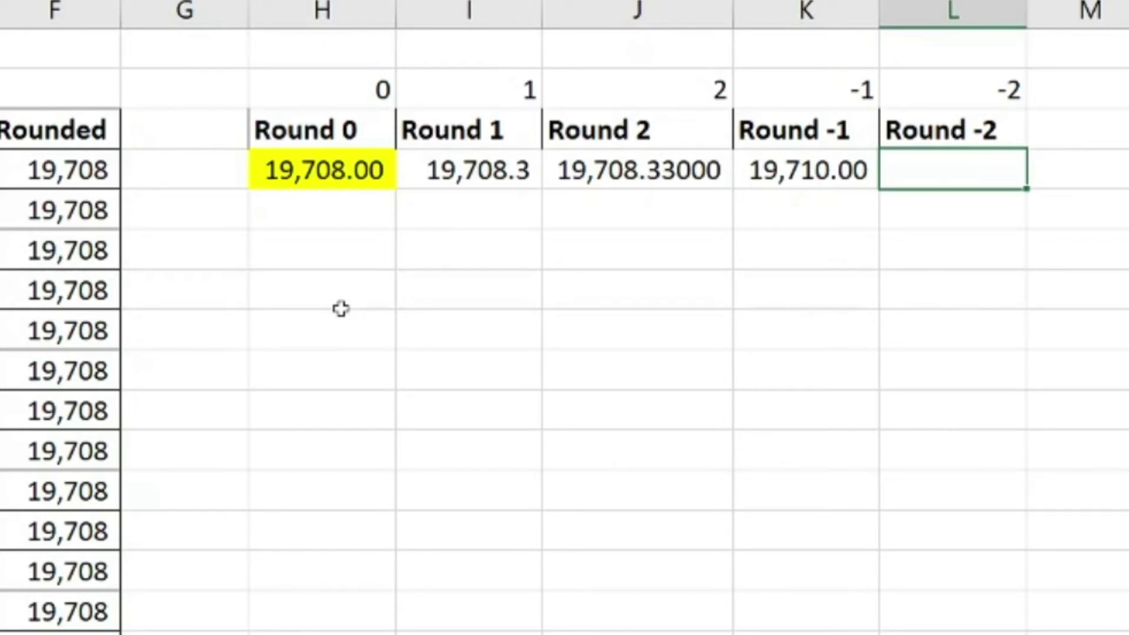
text(=rou)
key(Tab)
key(Left)
key(Left)
key(Left)
key(Left)
key(Left)
key(Left)
key(Left)
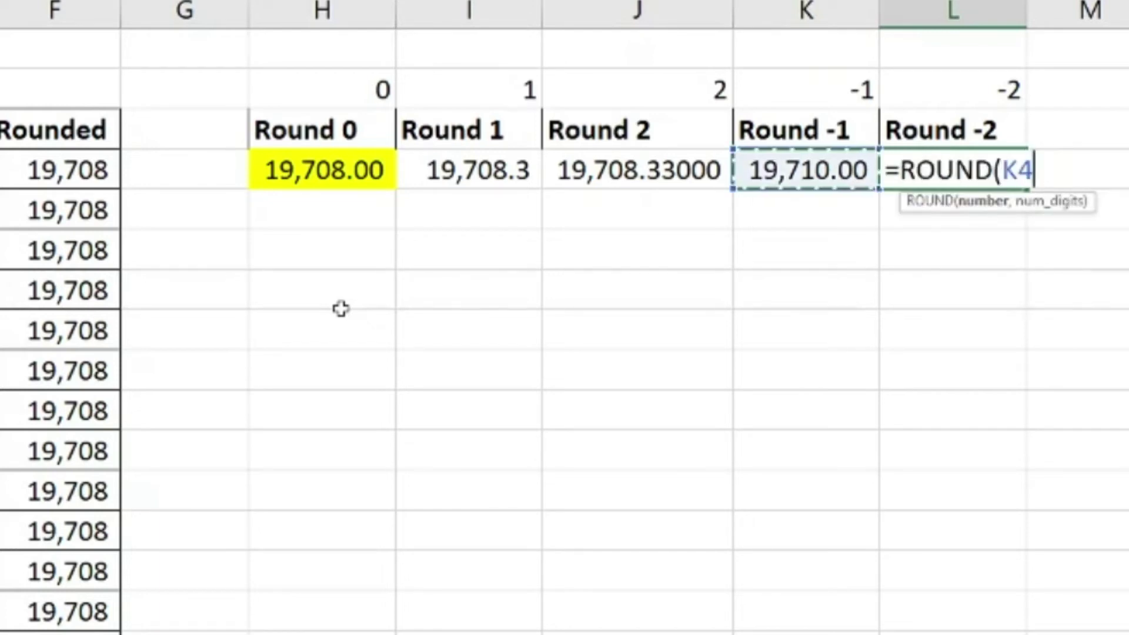
text(,)
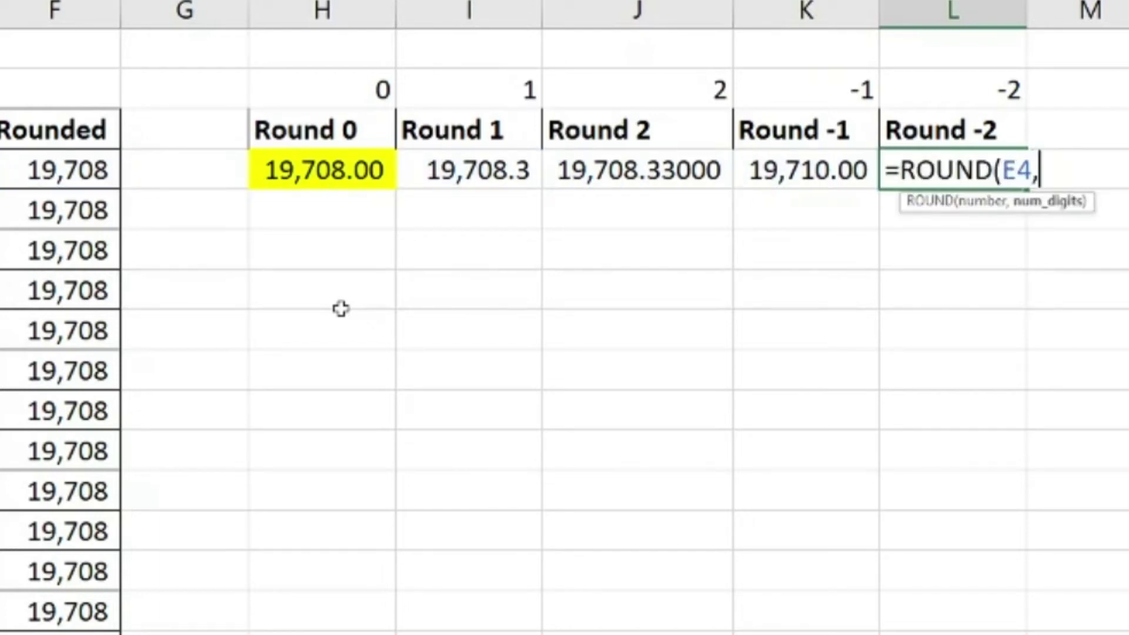
text(-2))
key(Return)
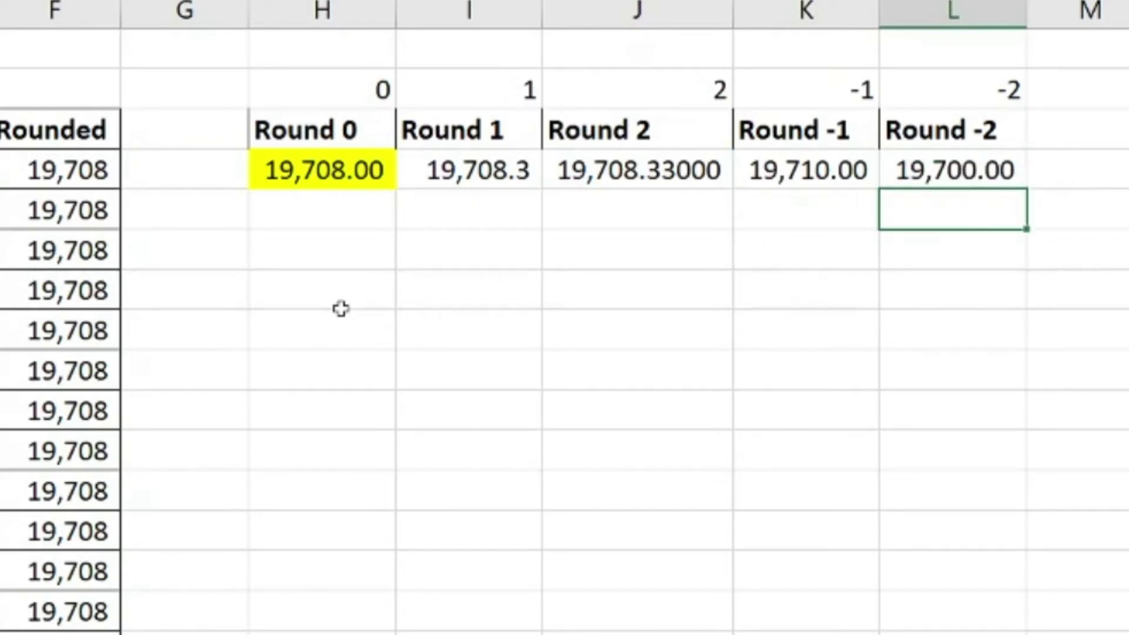
key(Left)
key(Left)
key(Left)
key(Left)
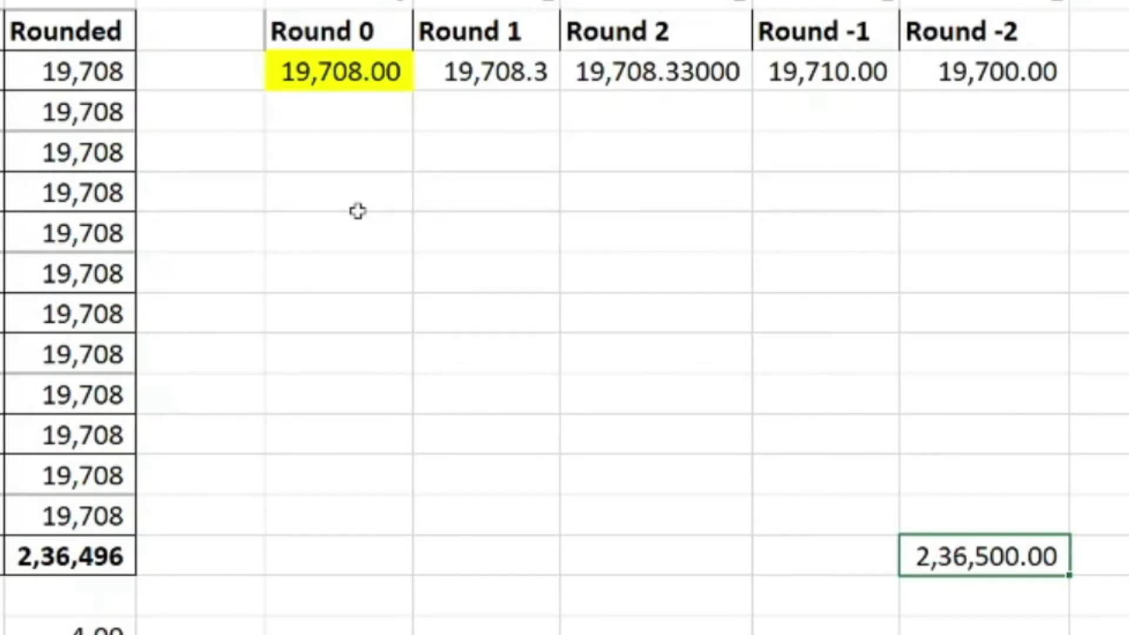
- Change the formula in L16 to =ROUND(F16,-2) so it rounds the total of the Rounded column
key(F2)
key(Left)
key(Left)
key(Left)
key(Left)
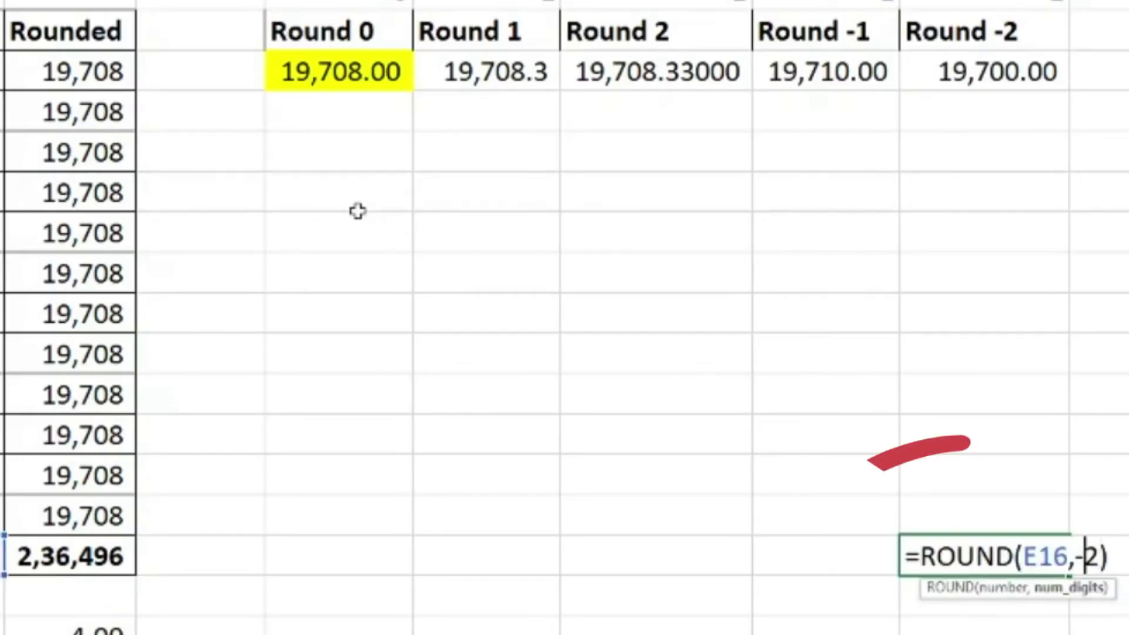
key(Left)
key(Left)
key(shift+Left)
text(F)
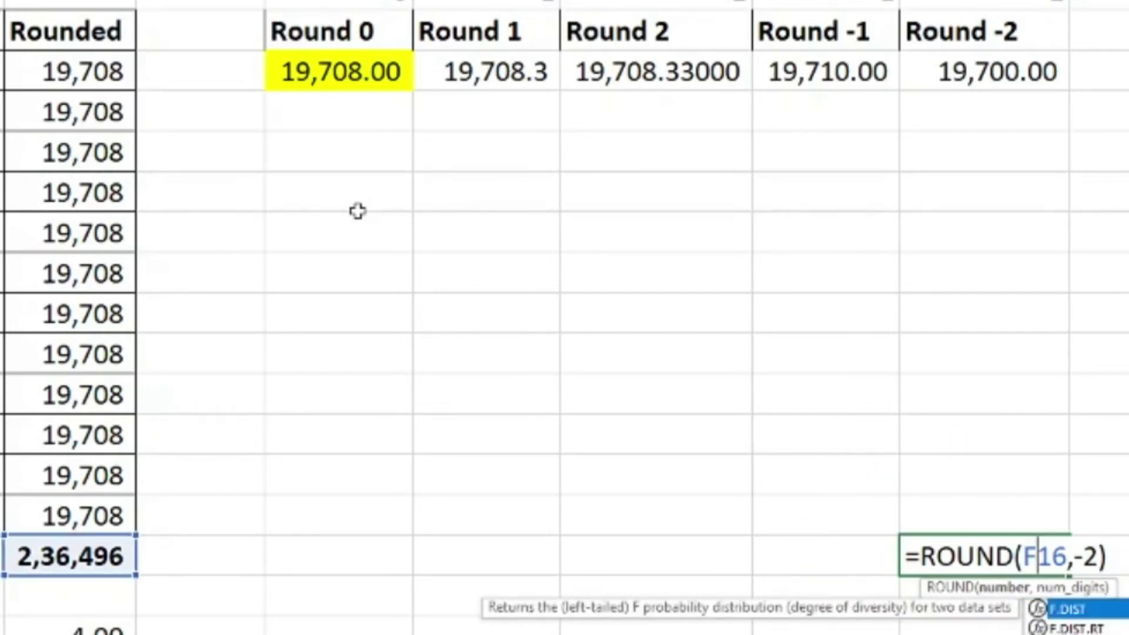
key(Return)
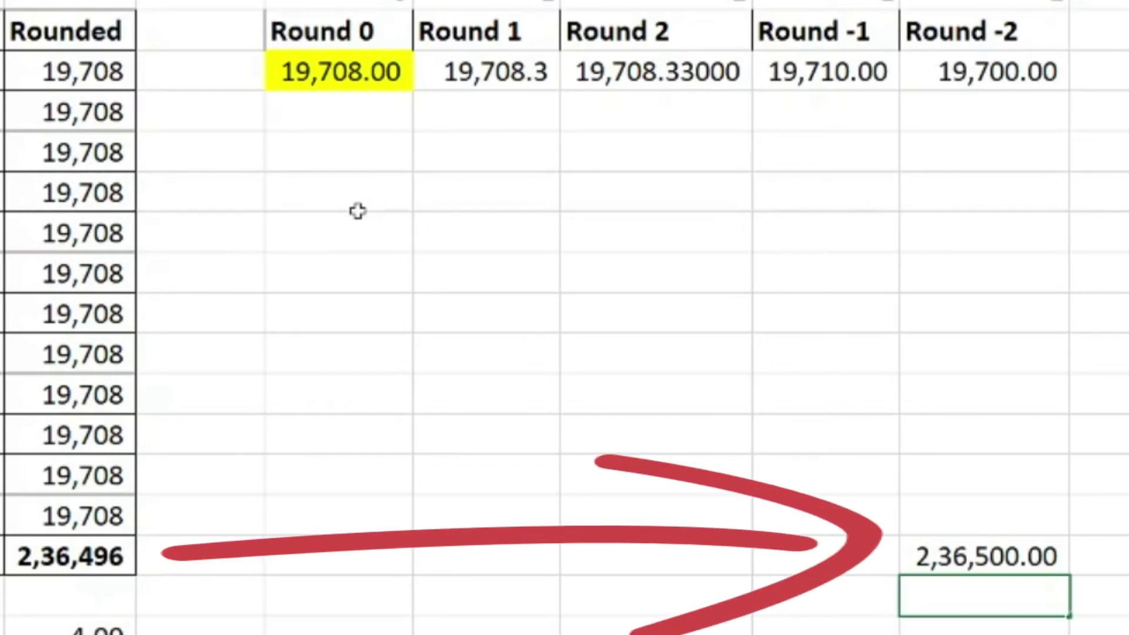
- Review the formula in L16 and change its num_digits to -5, making it =ROUND(F16,-5)
key(Up)
key(F2)
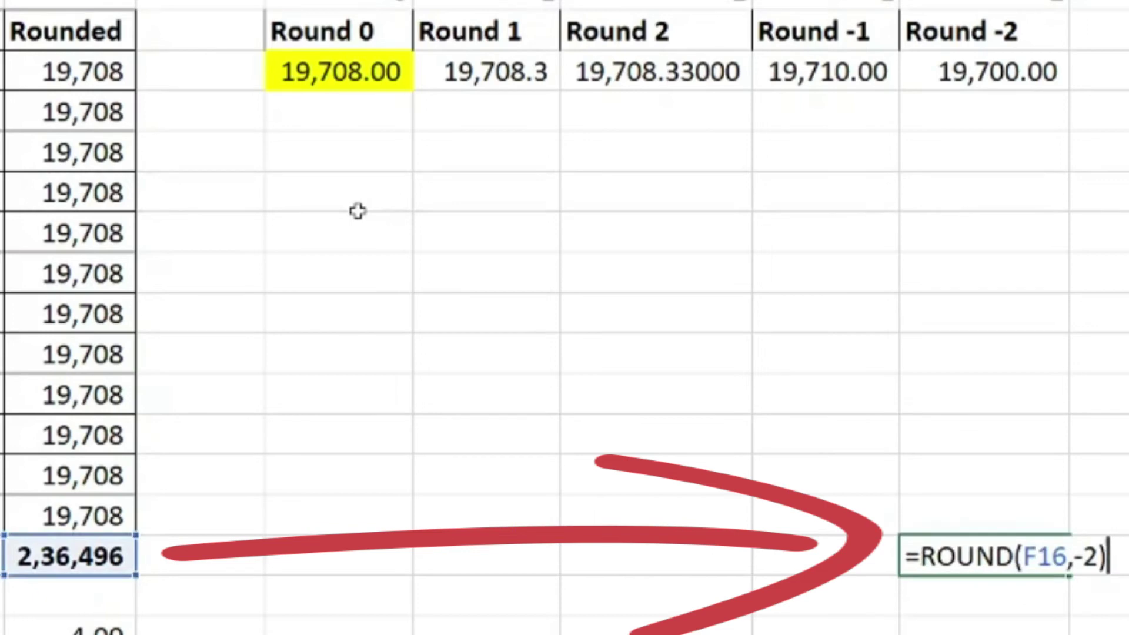
key(Escape)
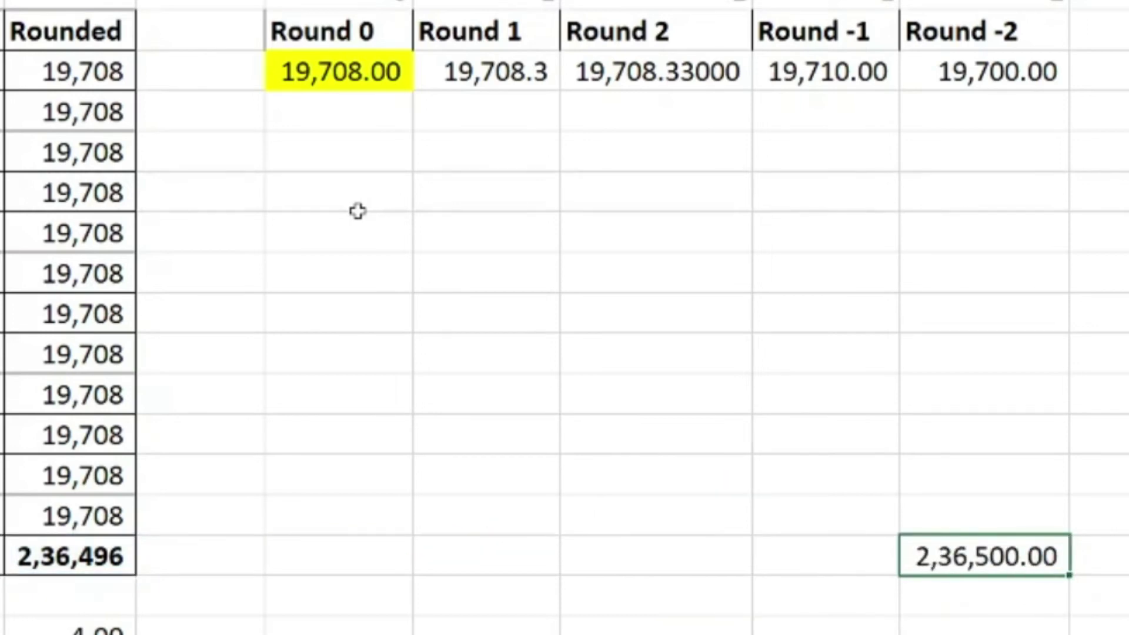
key(F2)
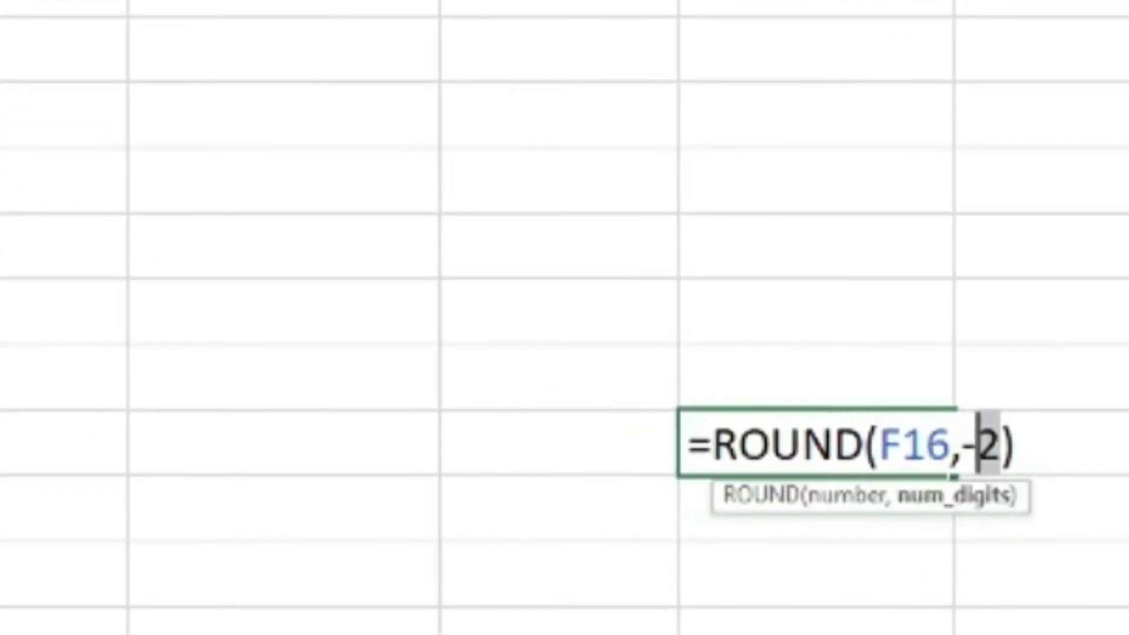
text(5)
key(Return)
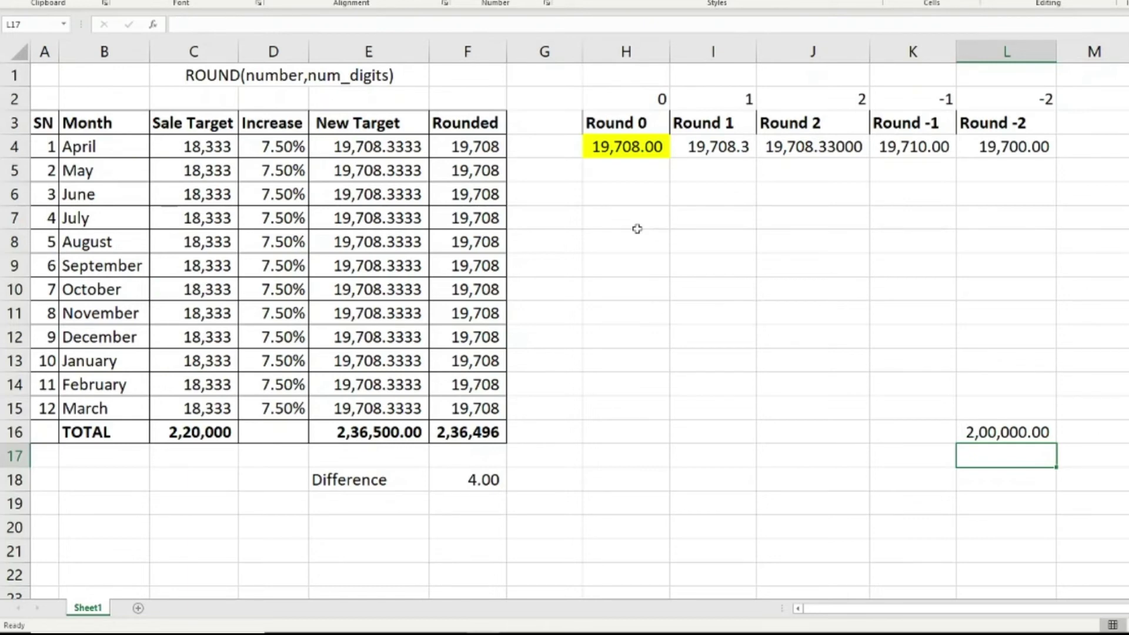
- Clear the trial rounding formula from L16
key(Up)
key(Delete)
- Fill the Round 0 formula from H4 down to H15 and total it in H16 with =SUM(H4:H15)
key(Left)
key(Left)
key(Left)
key(Left)
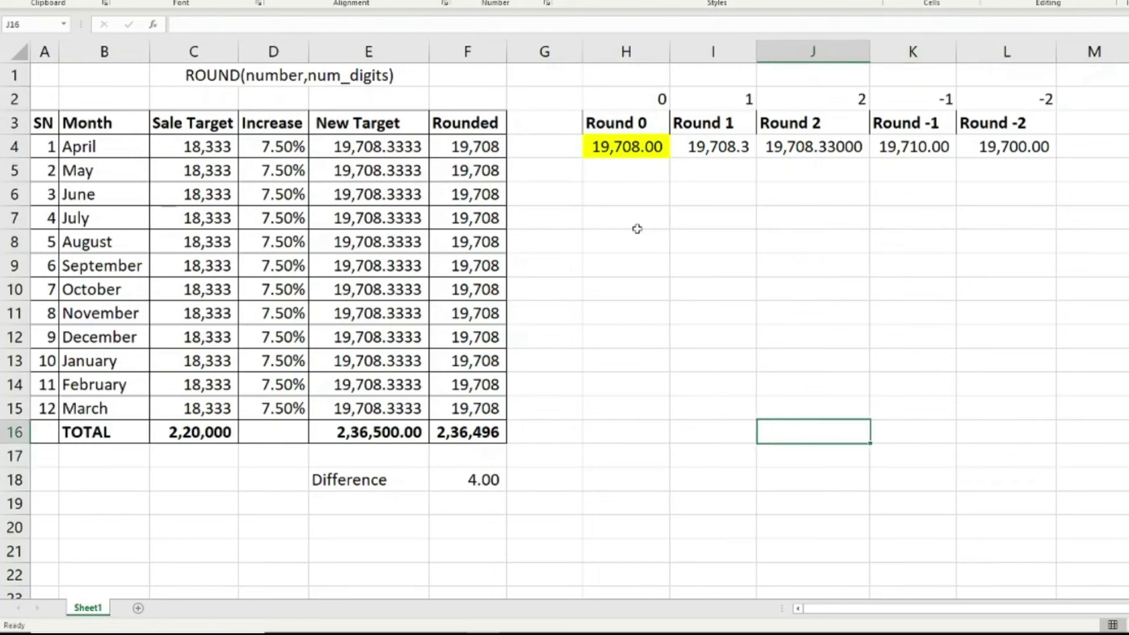
key(Up)
key(ctrl+shift+Up)
key(ctrl+d)
key(Down)
key(alt+equal)
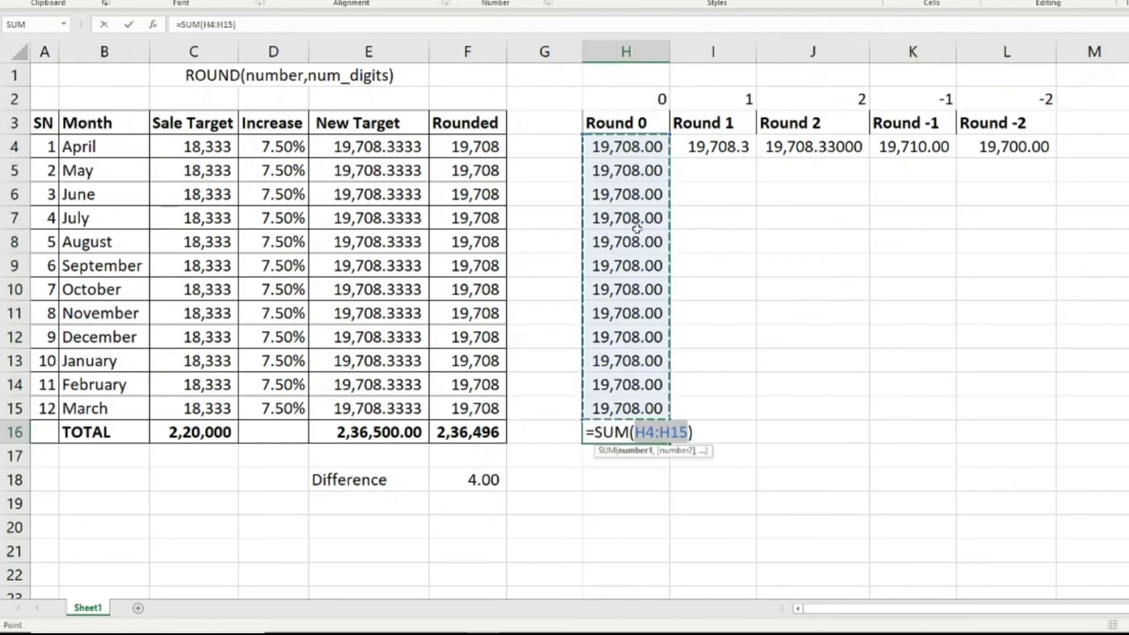
key(Return)
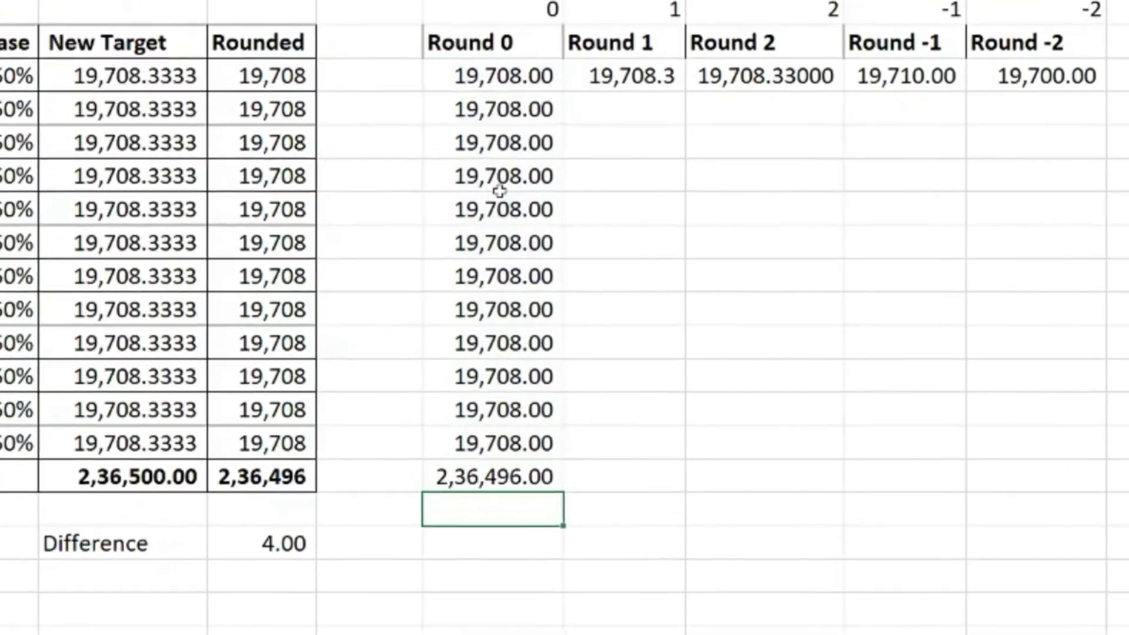
- Highlight the Rounded total in F16 and the Round 0 total in H16 with yellow fill
key(Left)
key(Left)
key(Left)
key(Up)
key(Right)
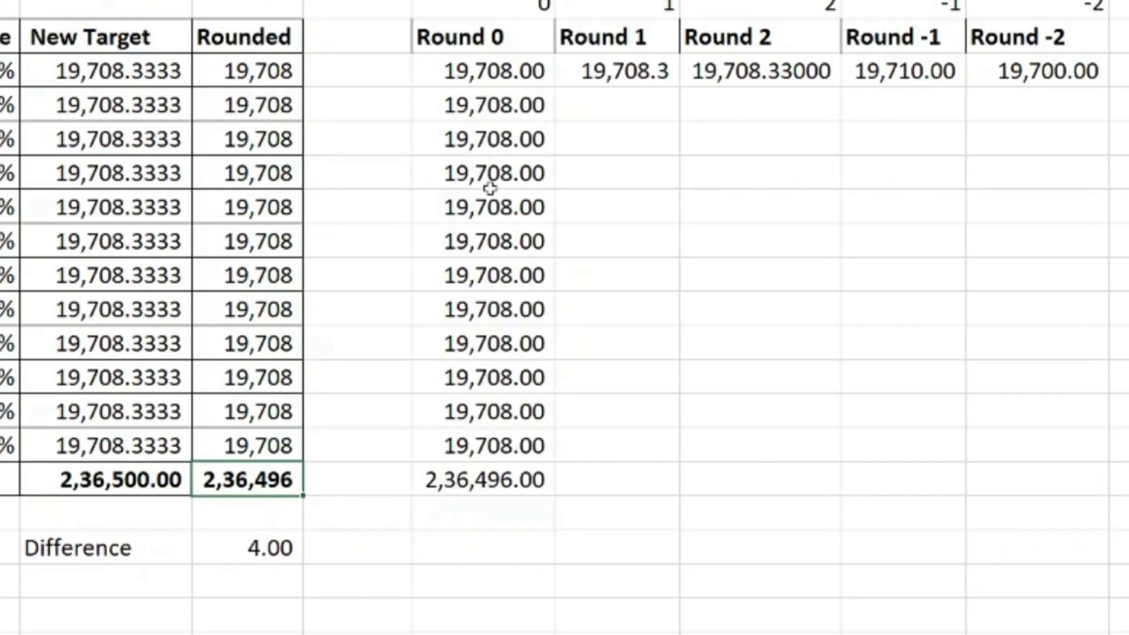
key(Right)
key(Right)
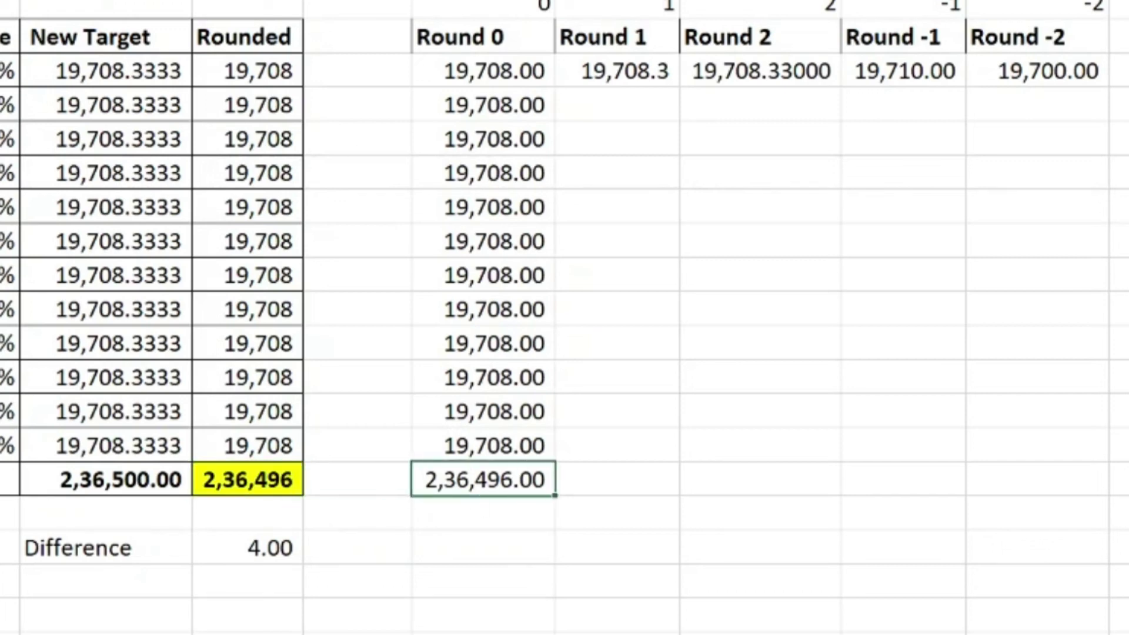
key(F4)
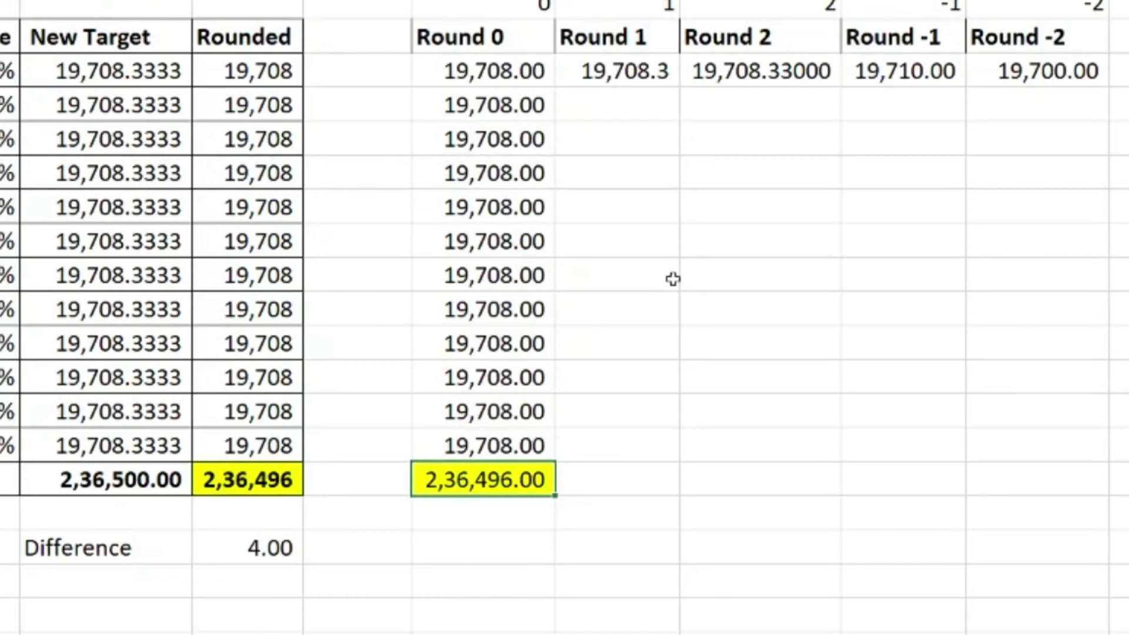
- Fill the Round 1, Round 2, Round -1 and Round -2 formulas in I4:L4 down to row 15
click(636, 83)
key(Left)
key(ctrl+Down)
key(Right)
key(Up)
key(ctrl+shift+Up)
key(shift+Right)
key(shift+Right)
key(shift+Right)
key(ctrl+d)
- Sum the Round 1 values in I16 and copy that total across to L16
key(Down)
key(alt+equal)
key(Return)
key(Up)
key(shift+Right)
key(shift+Right)
key(shift+Right)
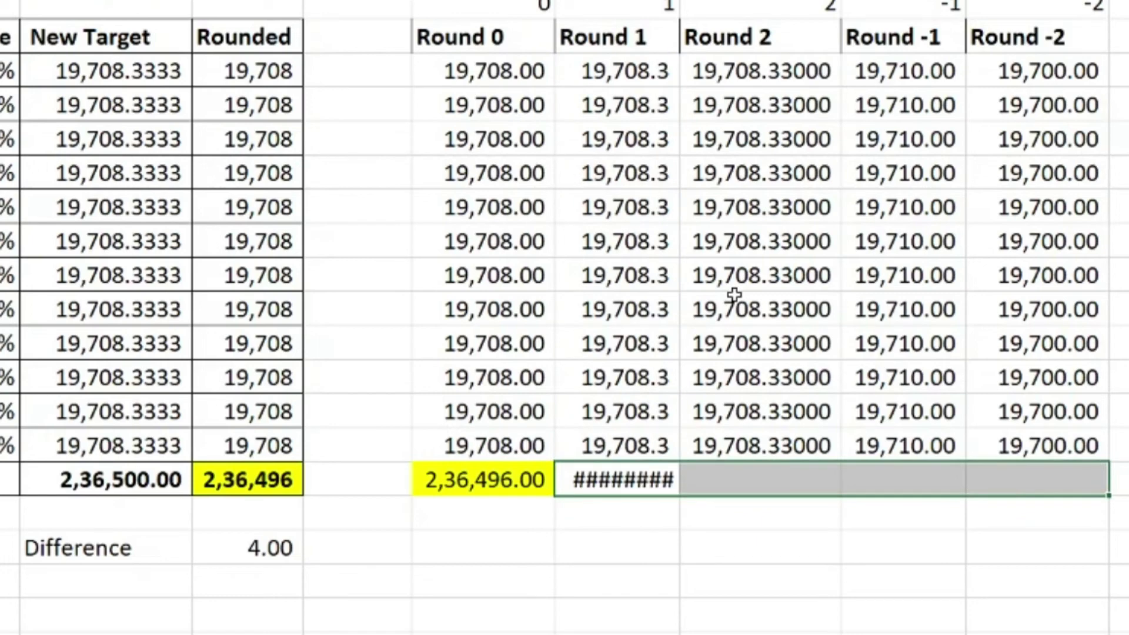
key(ctrl+r)
- AutoFit the column widths of the whole rounding table in columns H to L
key(ctrl+a)
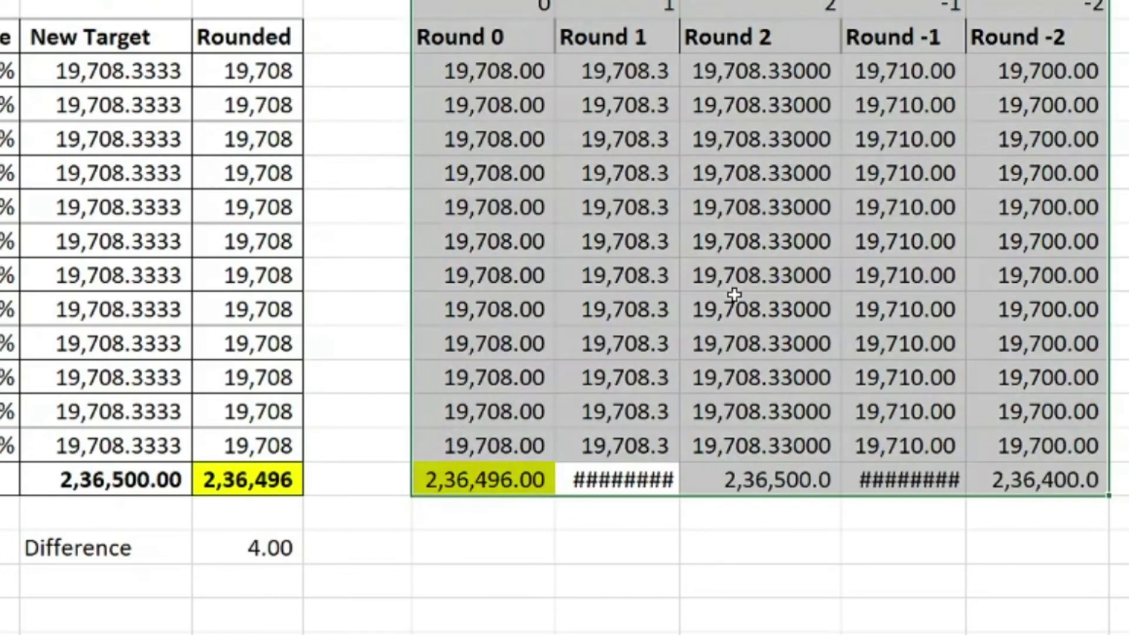
key(alt+h)
key(o)
key(i)
key(shift+BackSpace)
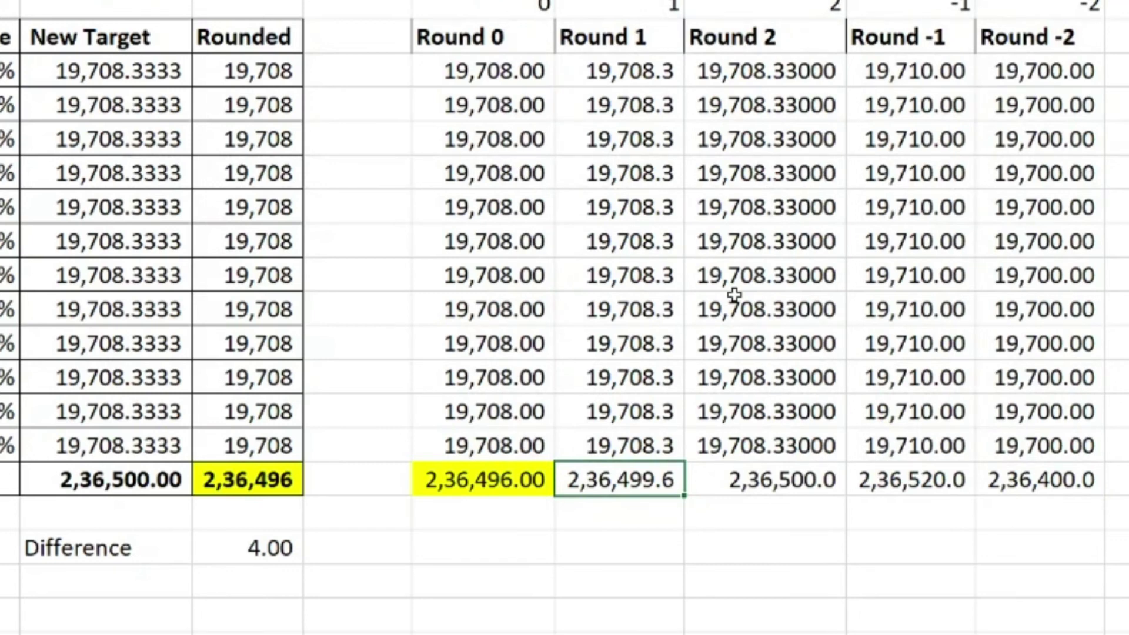
- Highlight the Round 1 total in I16 and the Round 2 total in J16 with yellow fill
key(F4)
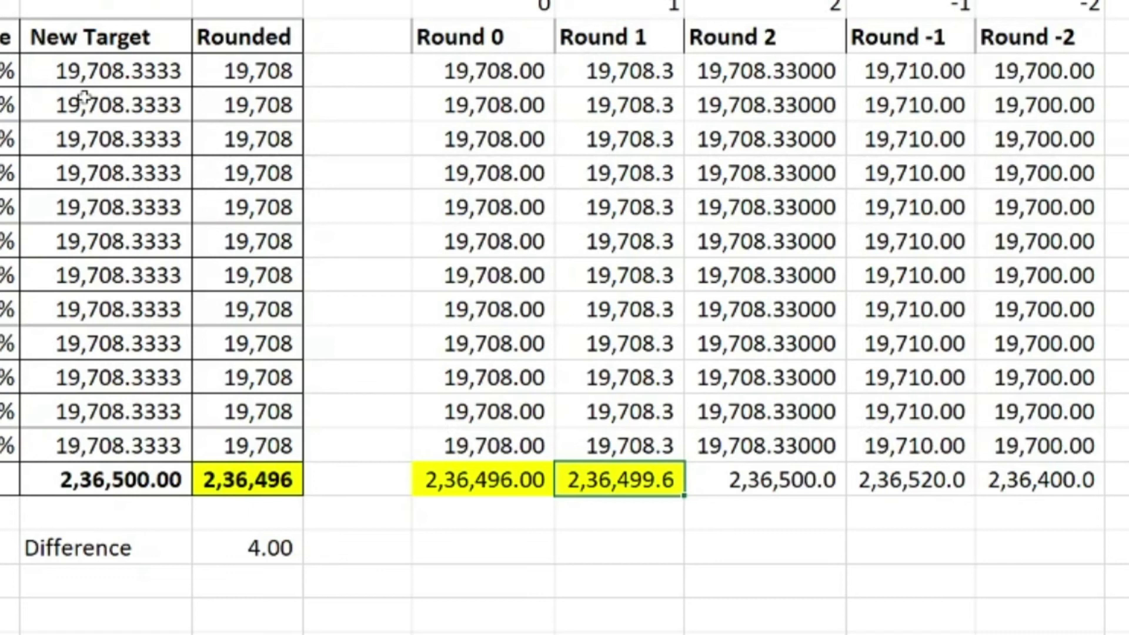
key(Right)
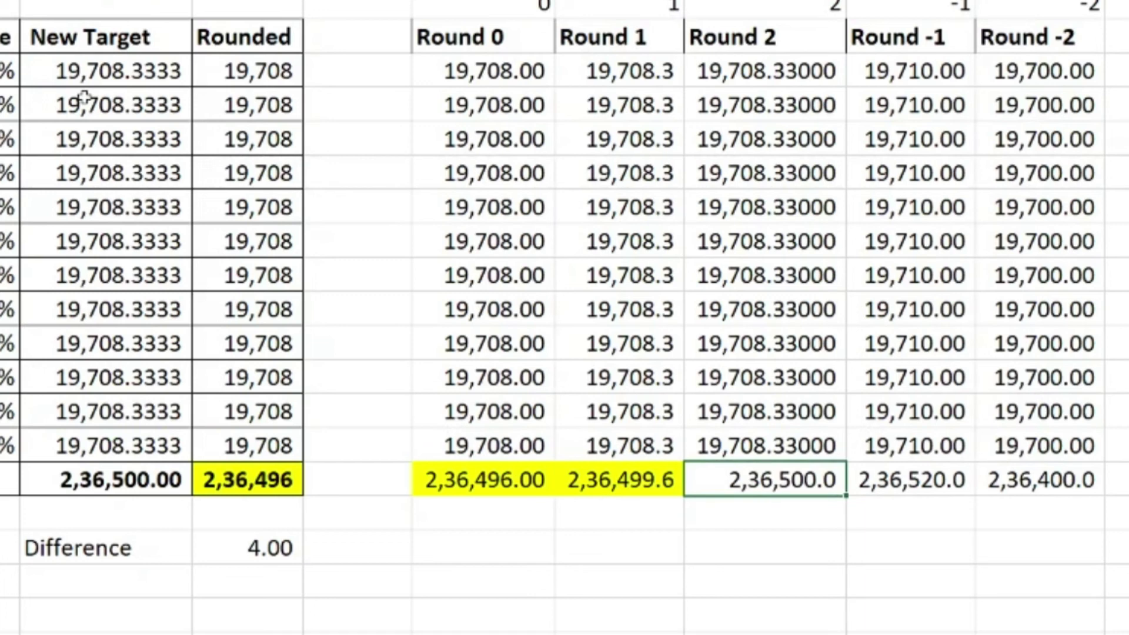
key(F4)
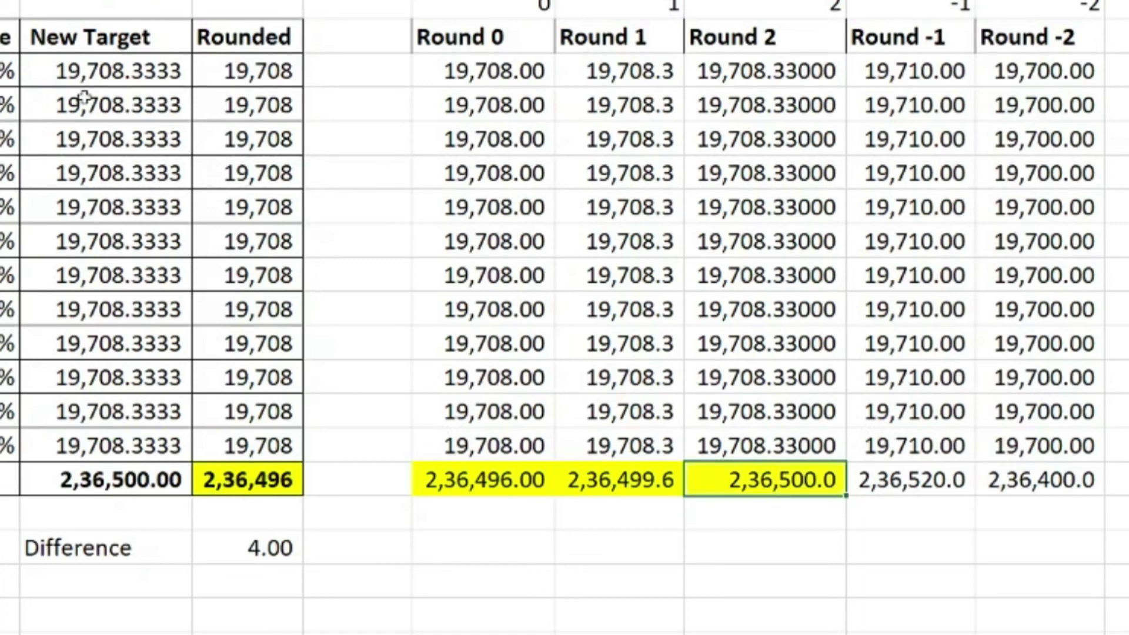
- Highlight the New Target total in E16 with the same yellow fill
key(Left)
key(Left)
key(Left)
key(Left)
key(Left)
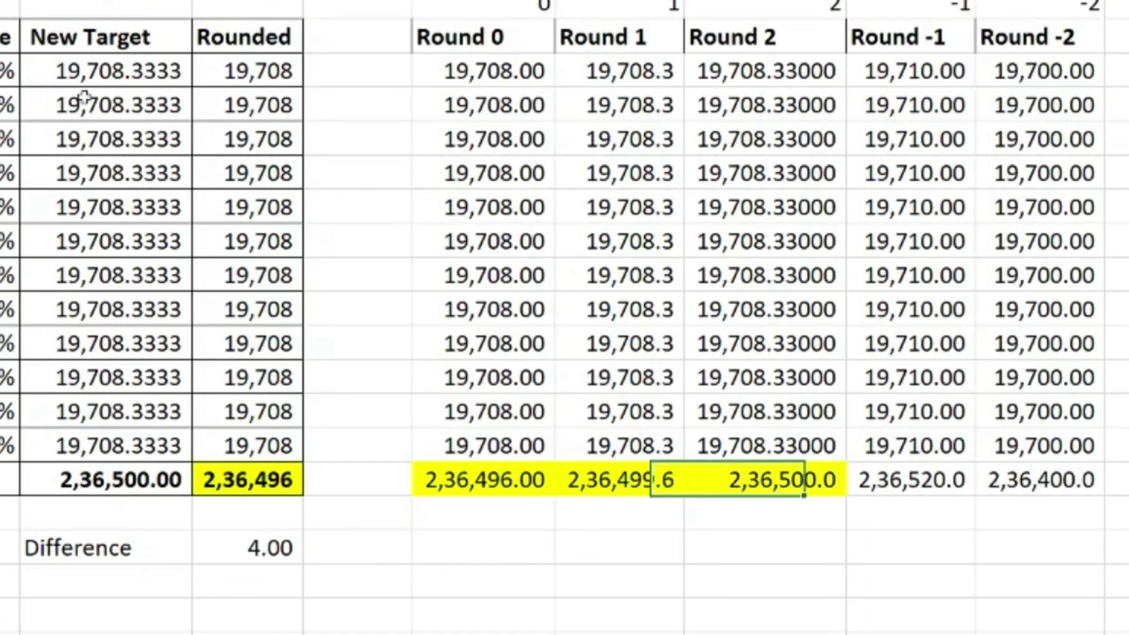
key(F4)
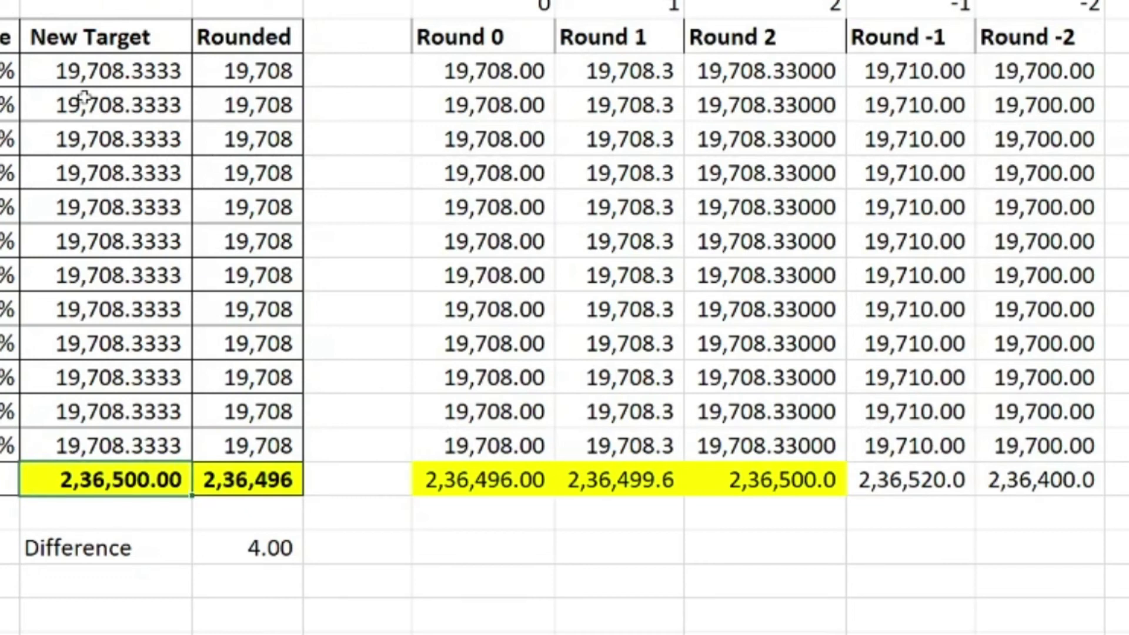
- Highlight the Round -1 total in K16 and the Round -2 total in L16 with yellow fill
key(Right)
key(Right)
key(Right)
key(Right)
key(Right)
key(Right)
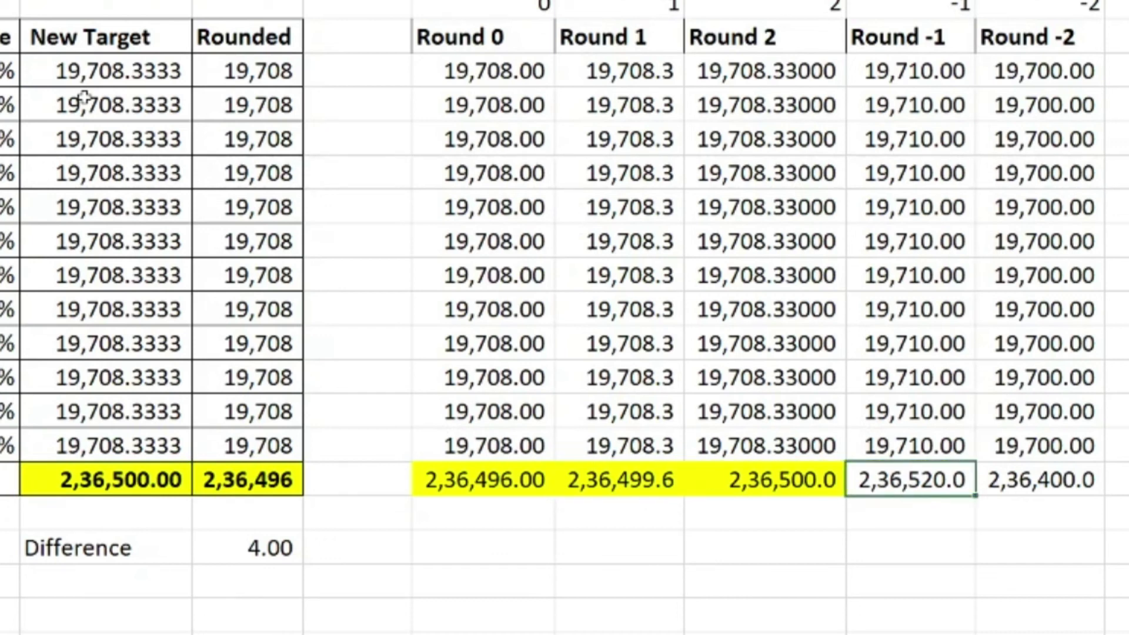
key(F4)
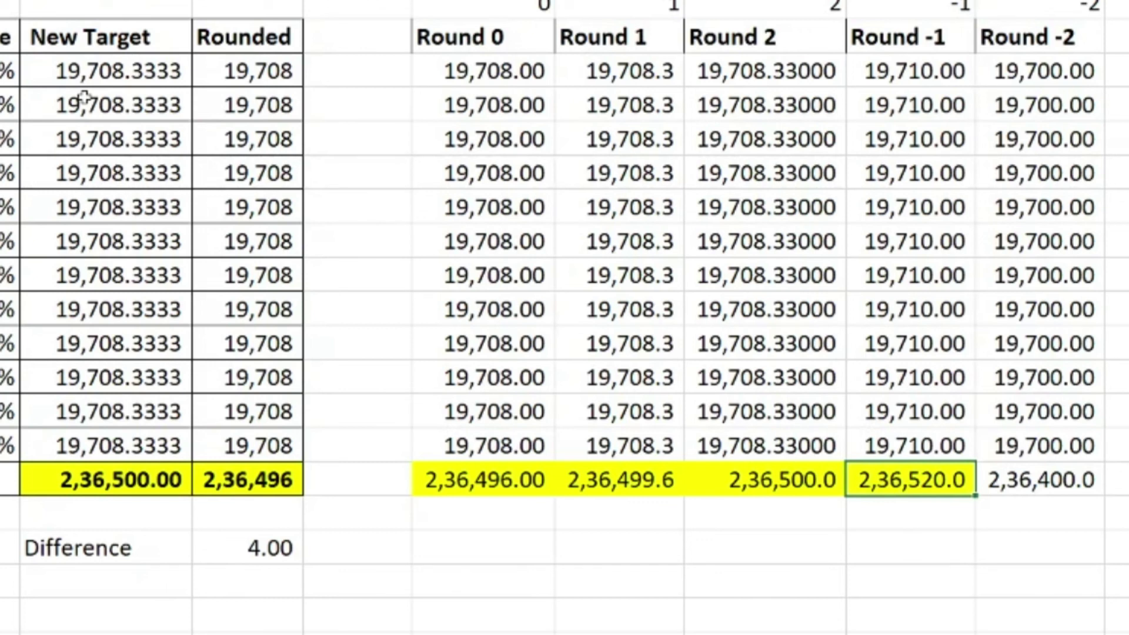
key(Right)
key(F4)
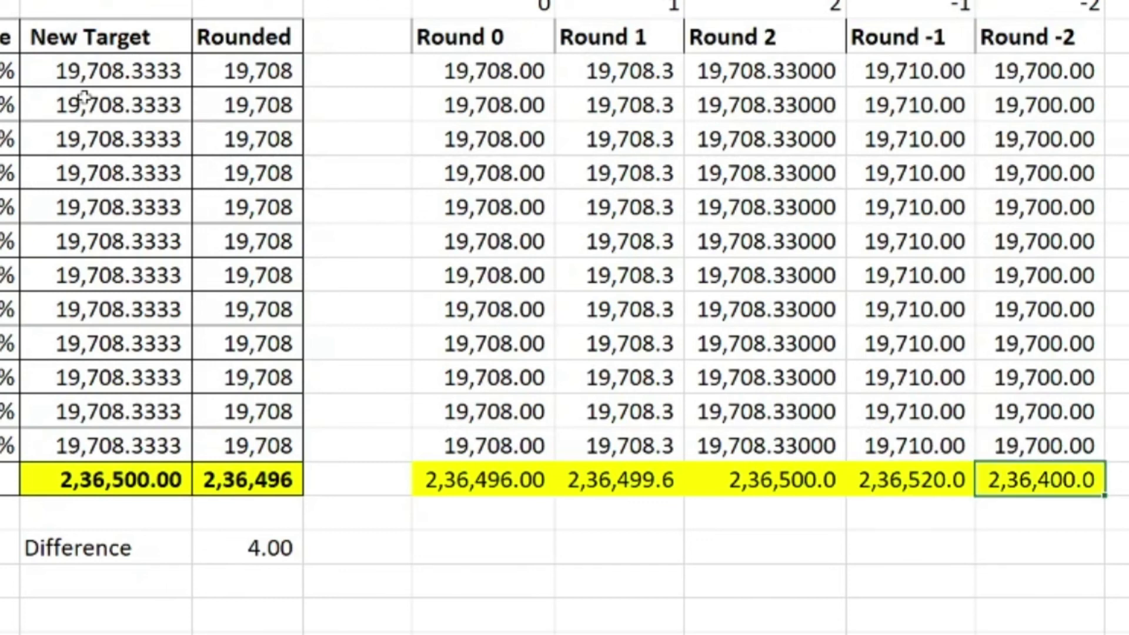